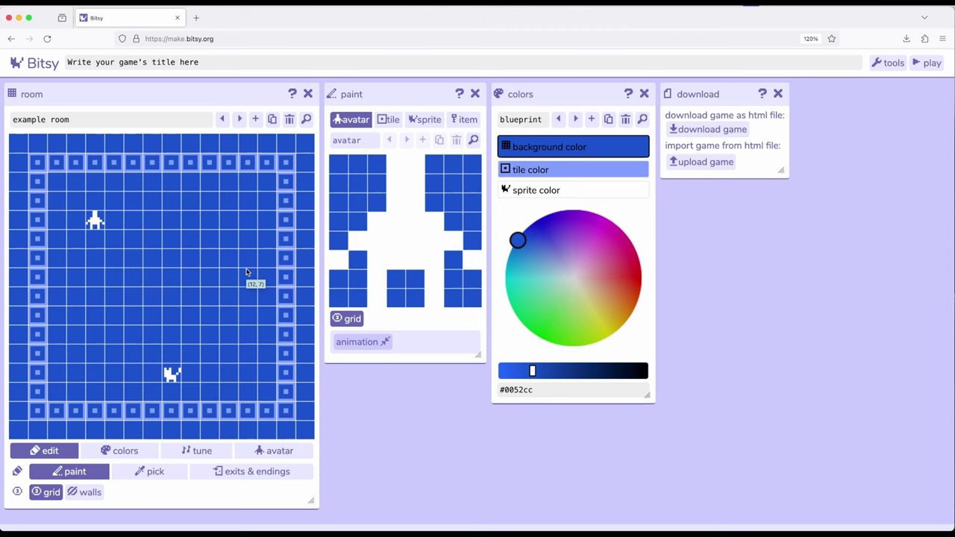
# Open the cat sprite's 'I'm a cat' dialog in the full dialog editor.
pyautogui.click(429, 120)
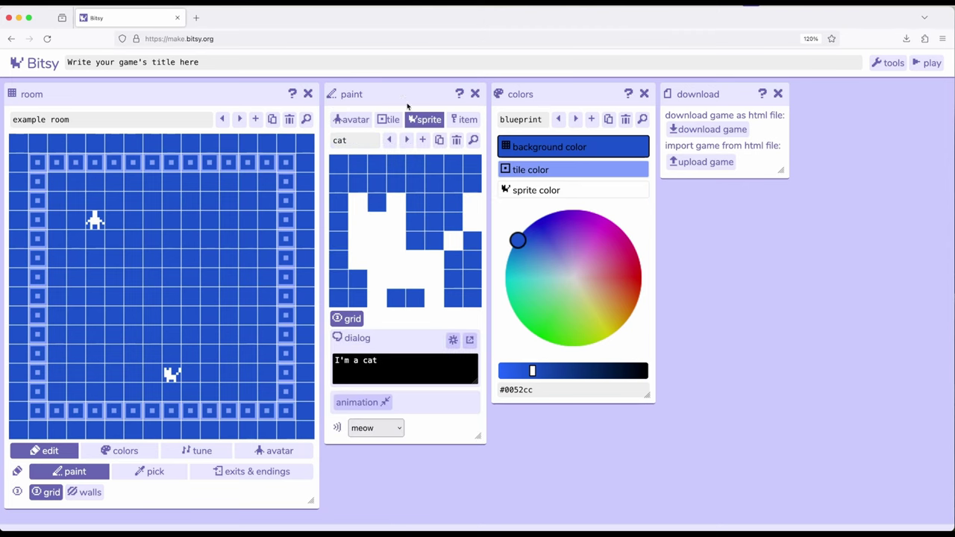
pyautogui.click(469, 340)
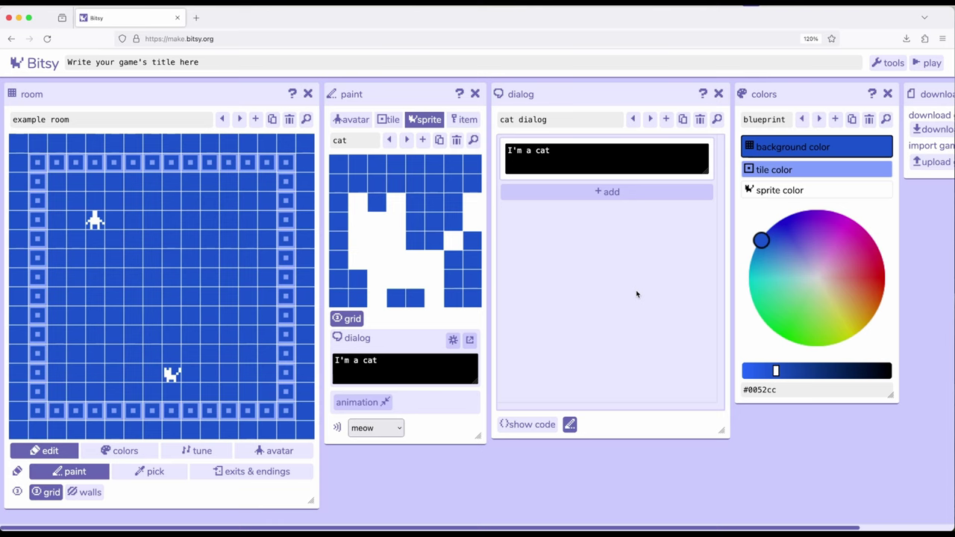
# Replace the placeholder game title with 'Having Conversations'.
pyautogui.click(142, 66)
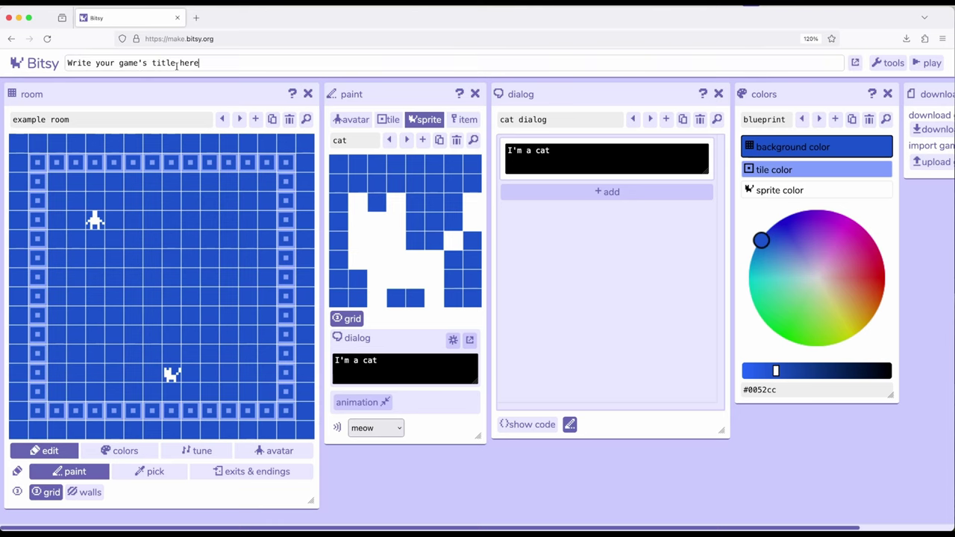
pyautogui.press('BackSpace')
pyautogui.press('BackSpace')
pyautogui.press('BackSpace')
pyautogui.press('BackSpace')
pyautogui.press('BackSpace')
pyautogui.press('BackSpace')
pyautogui.press('BackSpace')
pyautogui.press('BackSpace')
pyautogui.press('BackSpace')
pyautogui.press('BackSpace')
pyautogui.press('BackSpace')
pyautogui.press('BackSpace')
pyautogui.press('BackSpace')
pyautogui.press('BackSpace')
pyautogui.press('BackSpace')
pyautogui.press('BackSpace')
pyautogui.press('BackSpace')
pyautogui.press('BackSpace')
pyautogui.press('BackSpace')
pyautogui.press('BackSpace')
pyautogui.press('BackSpace')
pyautogui.press('BackSpace')
pyautogui.press('BackSpace')
pyautogui.press('BackSpace')
pyautogui.write('Having Conversations')
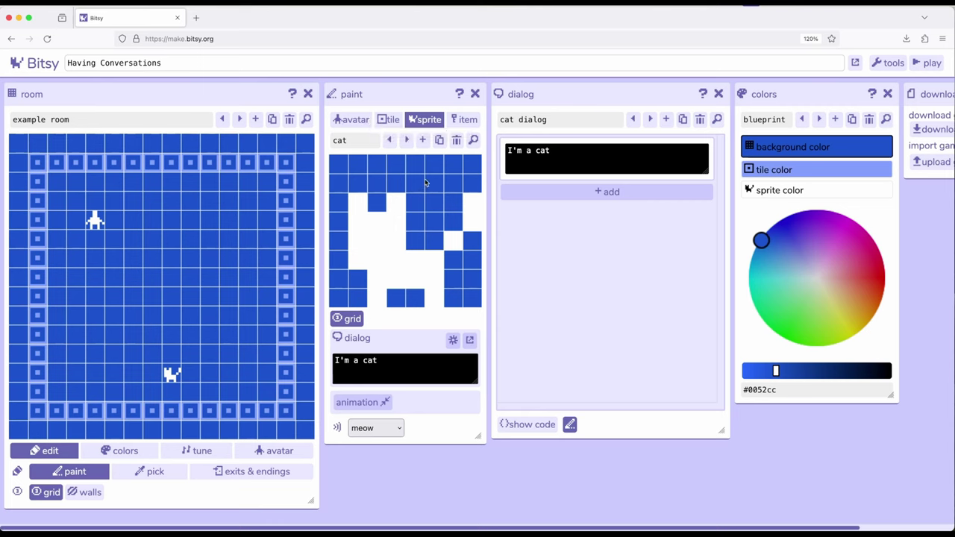
# Turn the block tile into a wall.
pyautogui.click(388, 120)
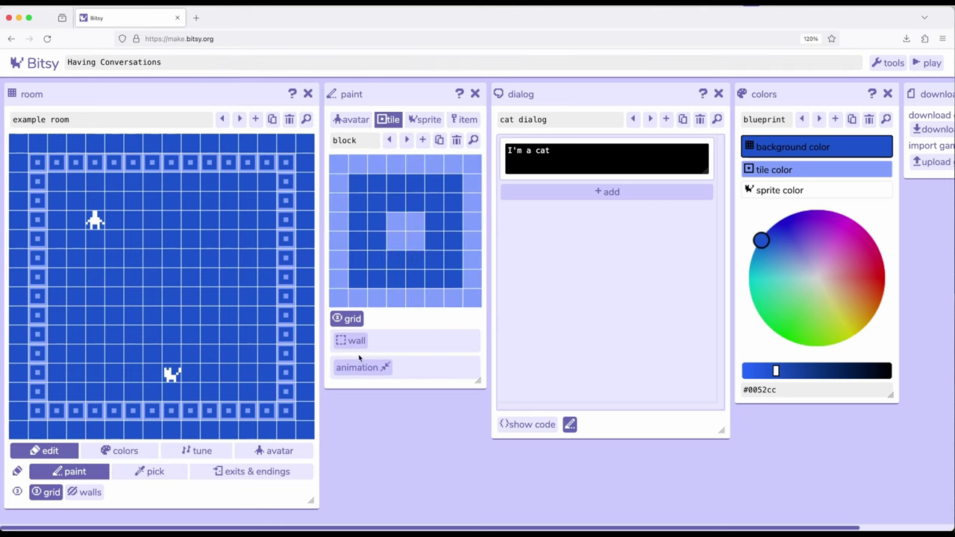
pyautogui.click(354, 342)
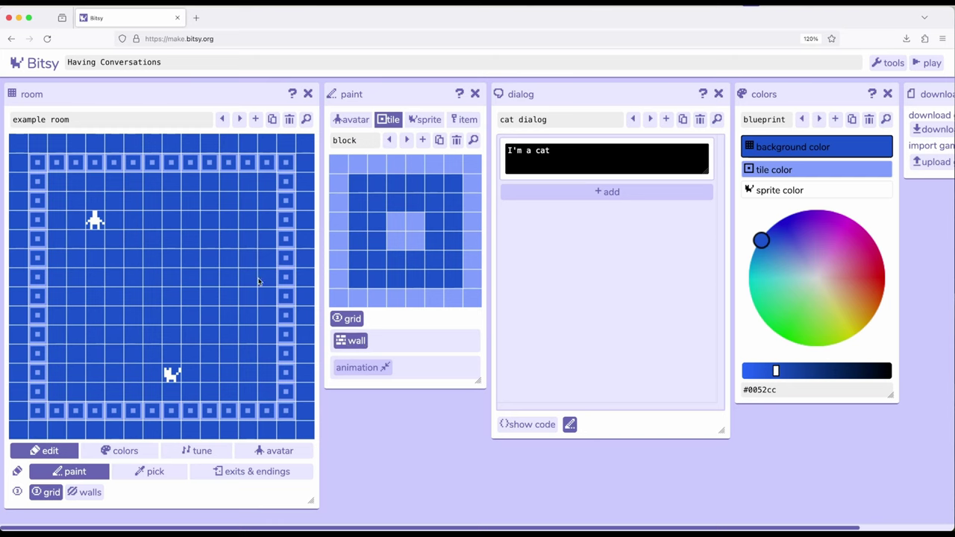
pyautogui.click(426, 120)
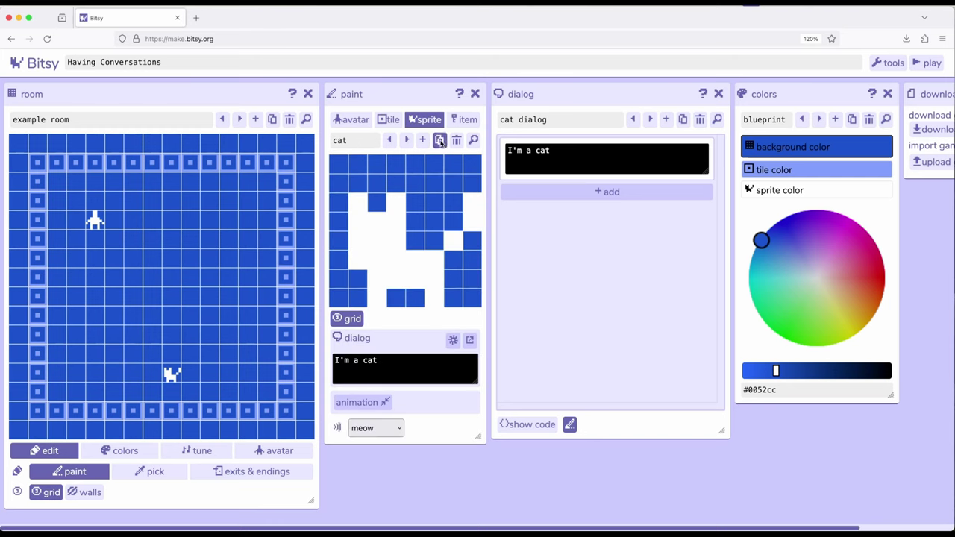
# Duplicate the cat sprite as 'cat2' and place it in the room's right half.
pyautogui.click(439, 141)
pyautogui.click(367, 140)
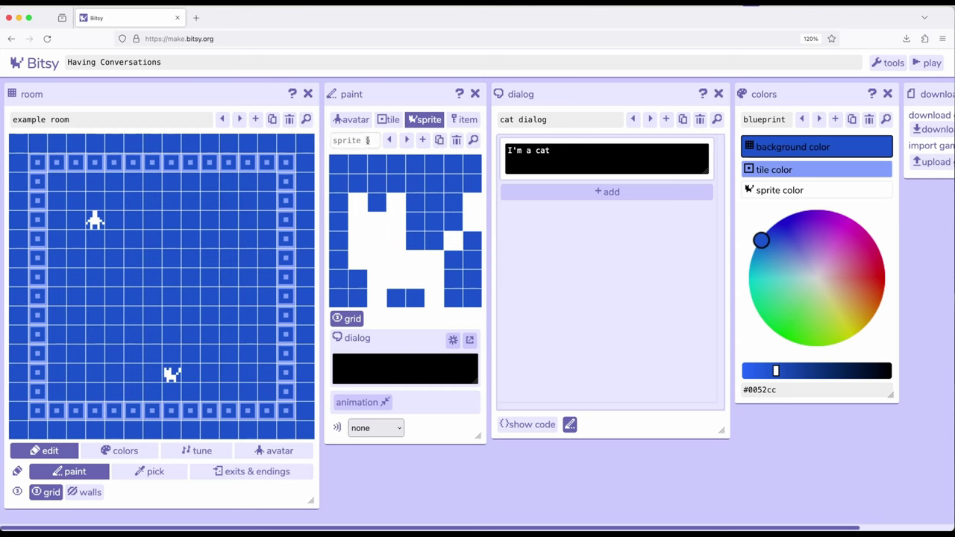
pyautogui.write('cat2')
pyautogui.click(226, 279)
pyautogui.click(388, 140)
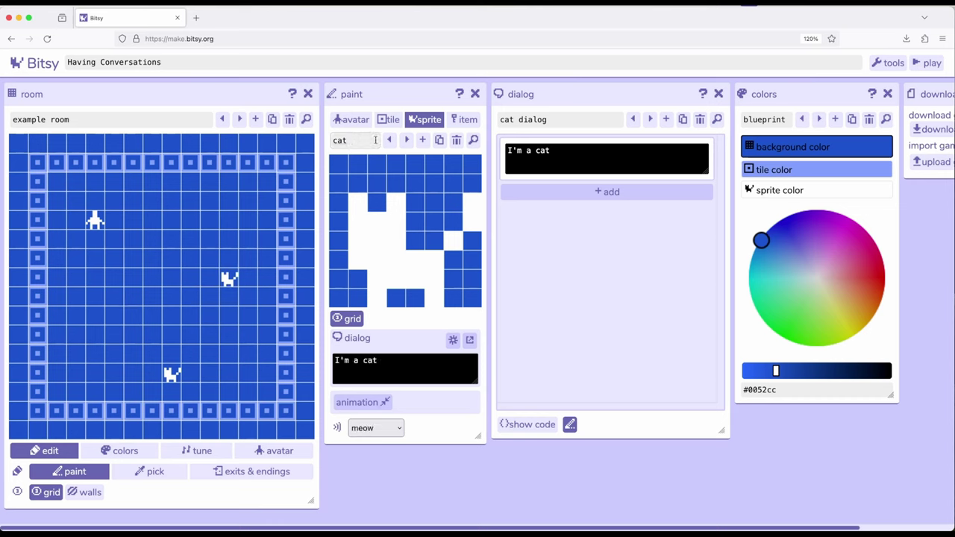
pyautogui.click(406, 140)
pyautogui.click(388, 140)
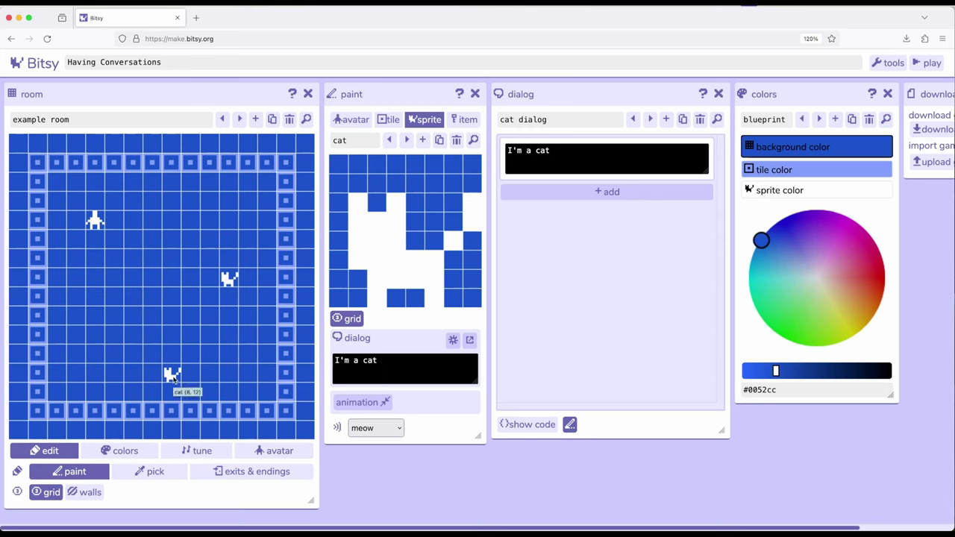
# Insert a pagebreak after the cat's 'I'm a cat' line.
pyautogui.click(408, 363)
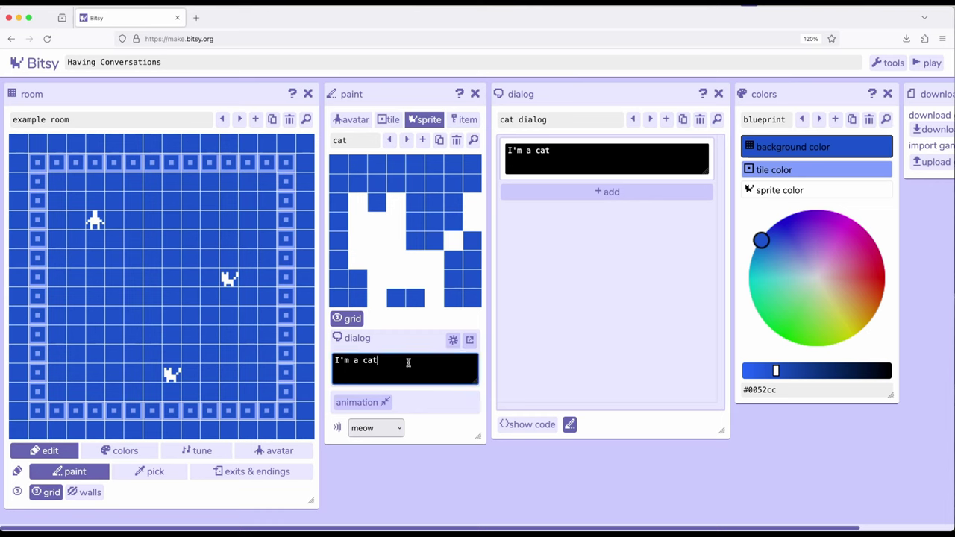
pyautogui.click(594, 149)
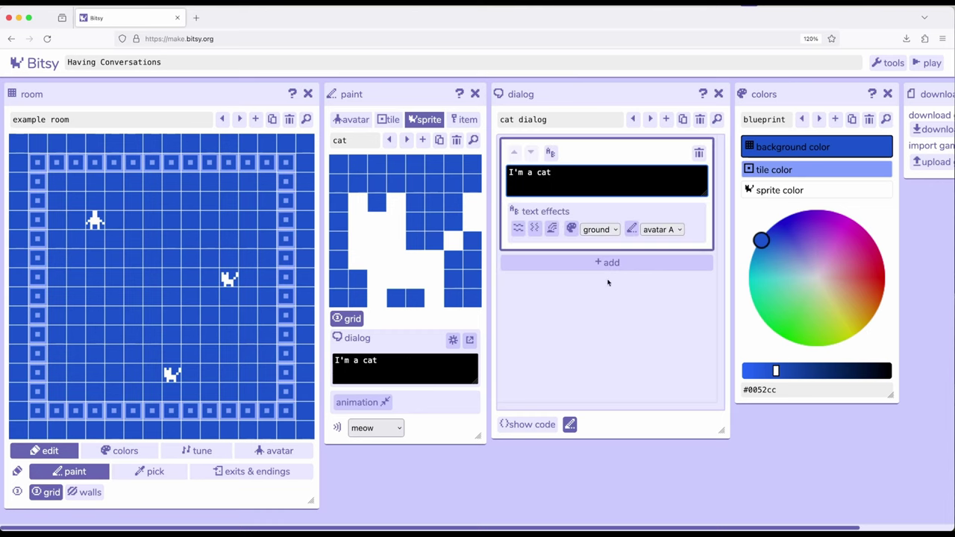
pyautogui.click(597, 264)
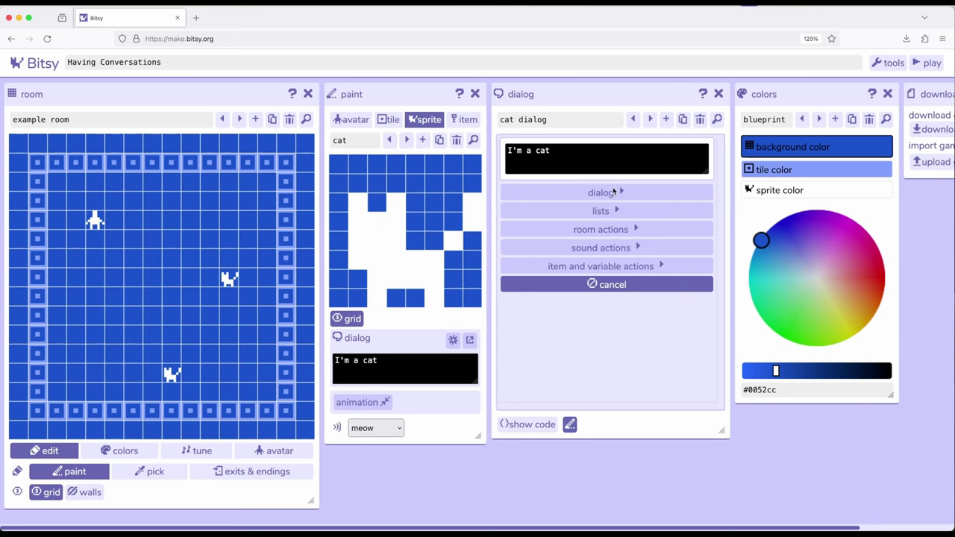
pyautogui.click(610, 191)
pyautogui.click(611, 229)
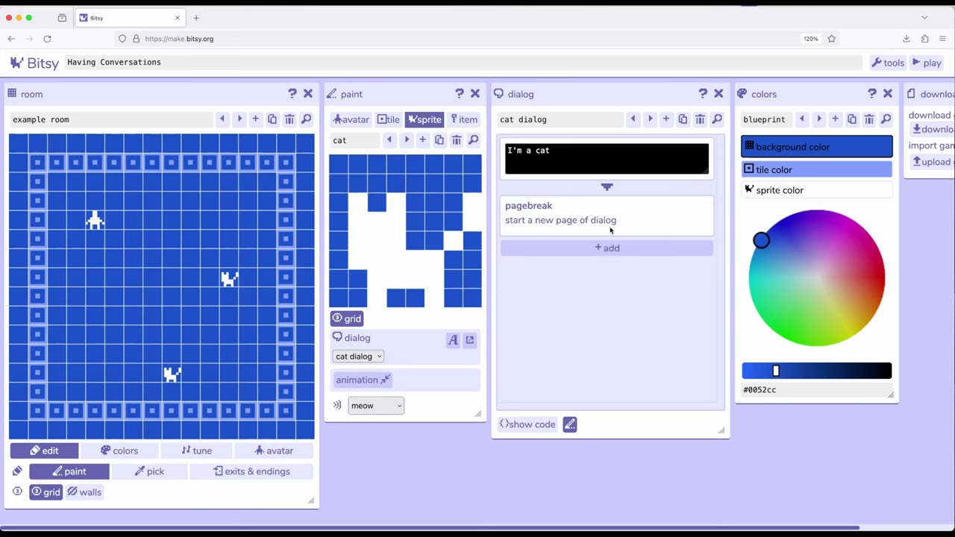
# Add a second page reading 'I'm hungry!~' and end the first line with a period.
pyautogui.click(593, 250)
pyautogui.click(602, 254)
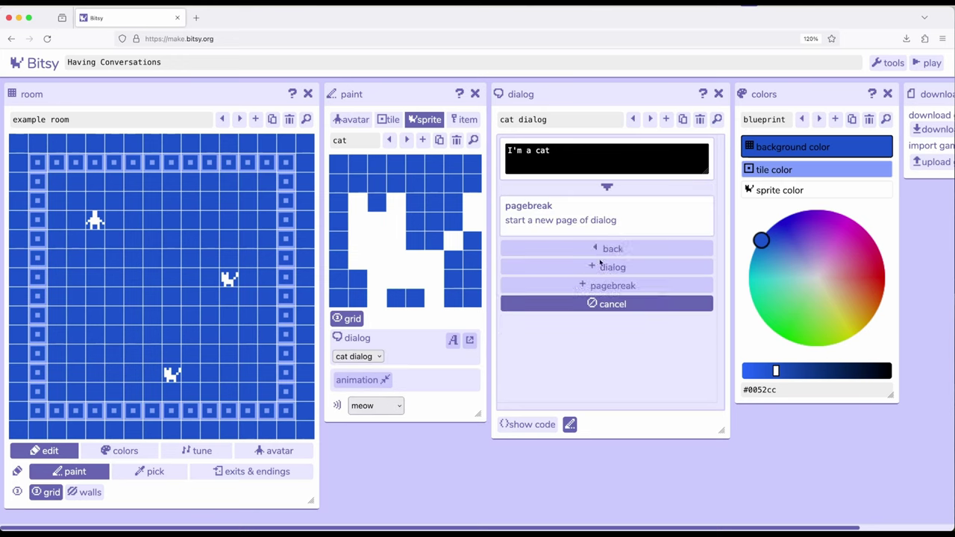
pyautogui.click(597, 270)
pyautogui.click(539, 272)
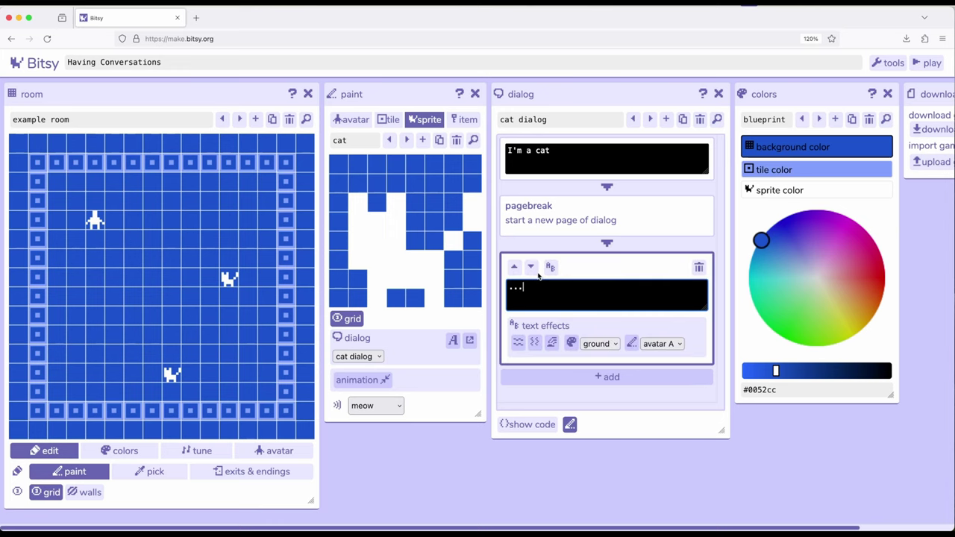
pyautogui.press('BackSpace')
pyautogui.press('BackSpace')
pyautogui.press('BackSpace')
pyautogui.write("I'm hungry!~")
pyautogui.click(572, 149)
pyautogui.write('.')
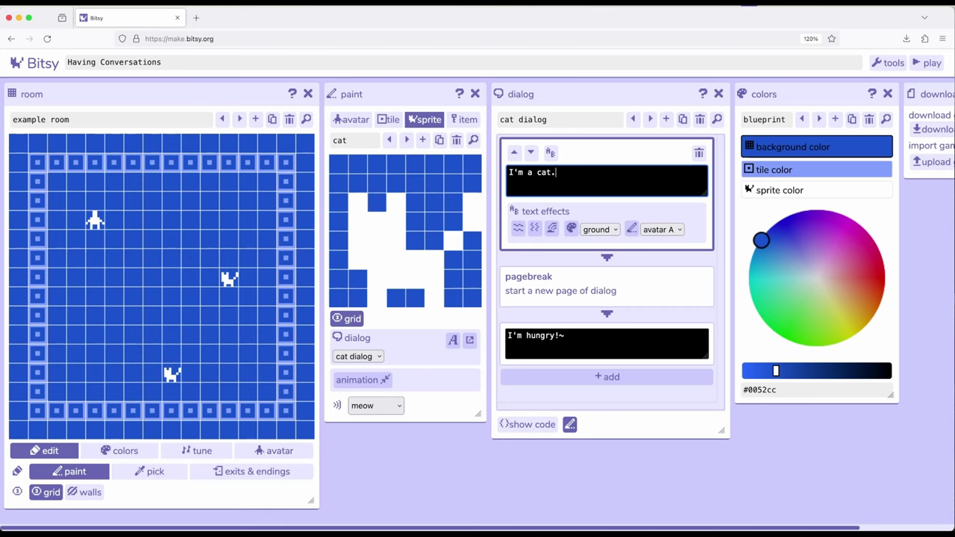
# Open cat2's dialog in the editor and step back through the game's other dialogs.
pyautogui.click(407, 140)
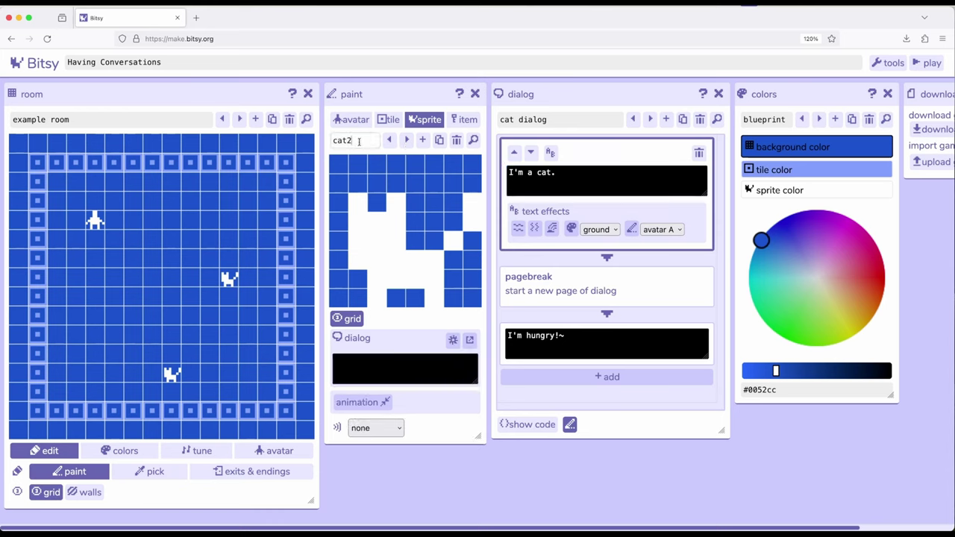
pyautogui.click(469, 340)
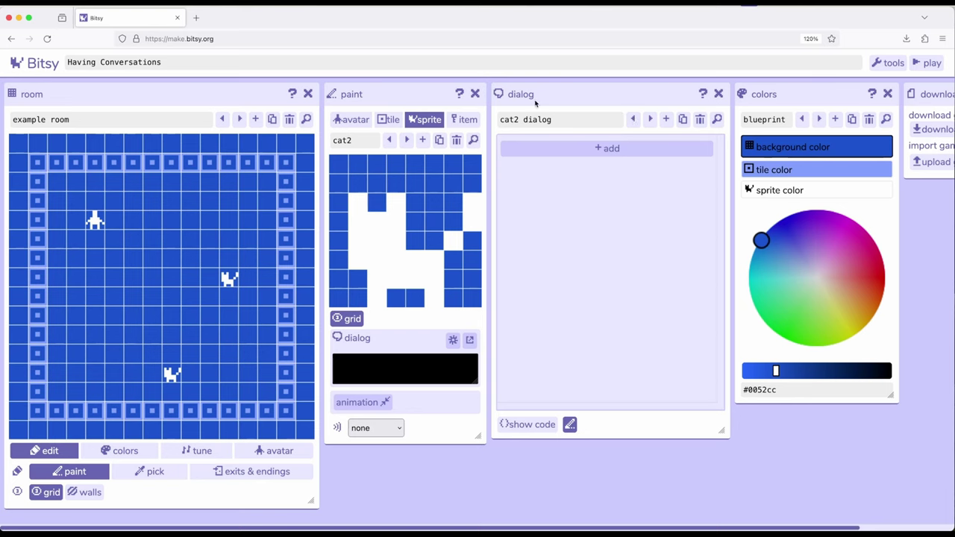
pyautogui.click(634, 120)
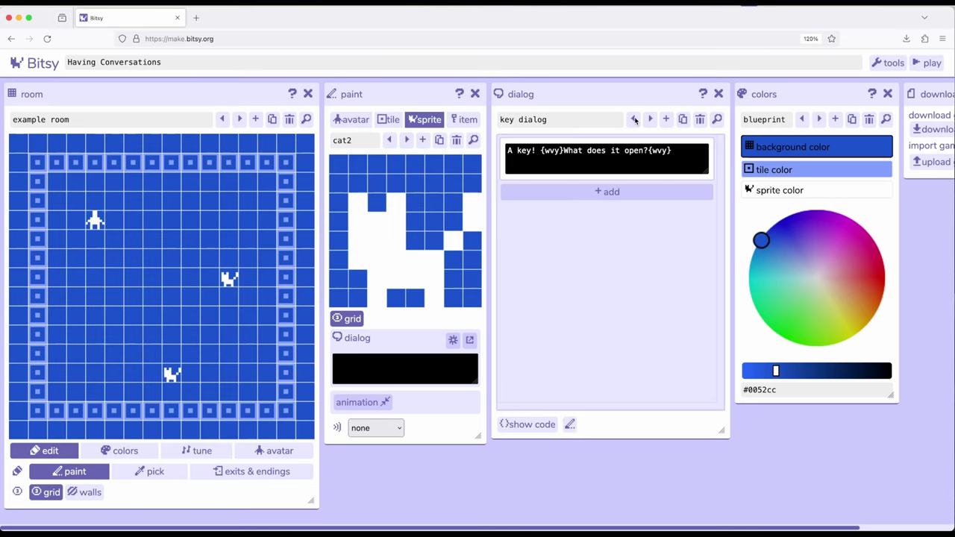
pyautogui.click(634, 120)
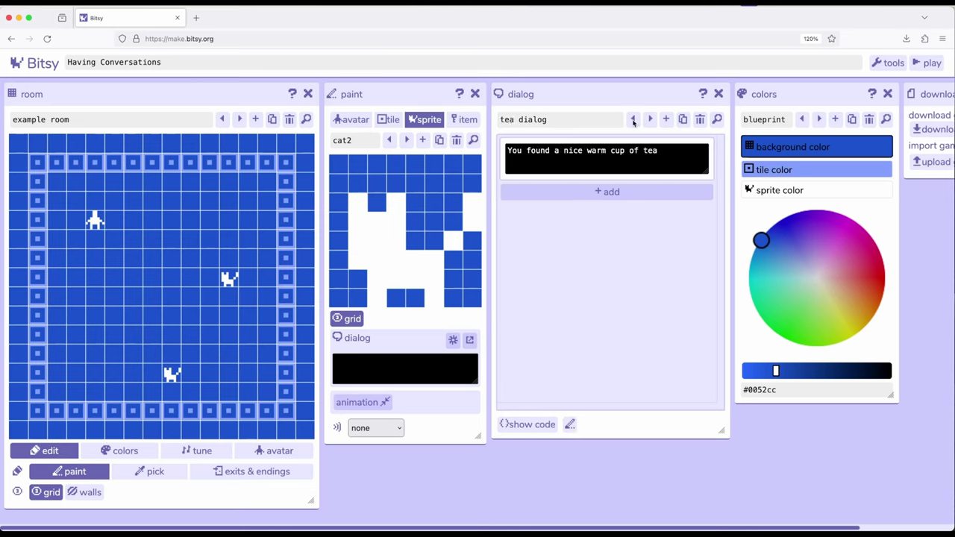
pyautogui.click(634, 120)
pyautogui.click(634, 120)
# Return to cat2's empty dialog and open its add menu.
pyautogui.click(650, 120)
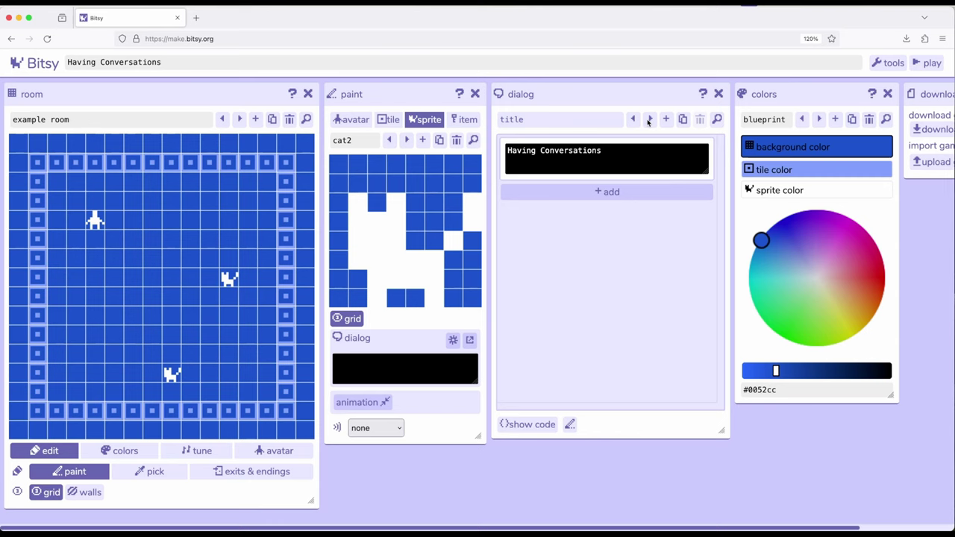
pyautogui.click(650, 120)
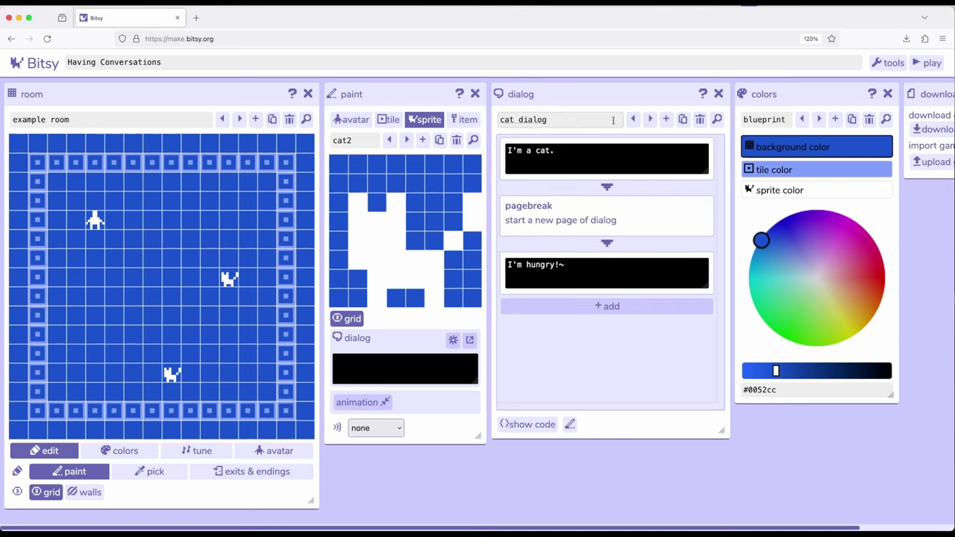
pyautogui.click(650, 120)
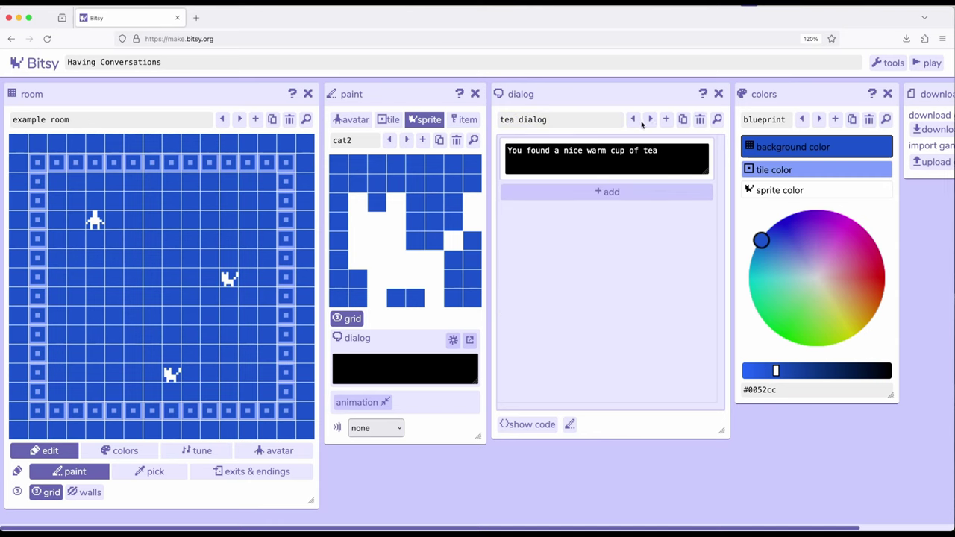
pyautogui.click(648, 120)
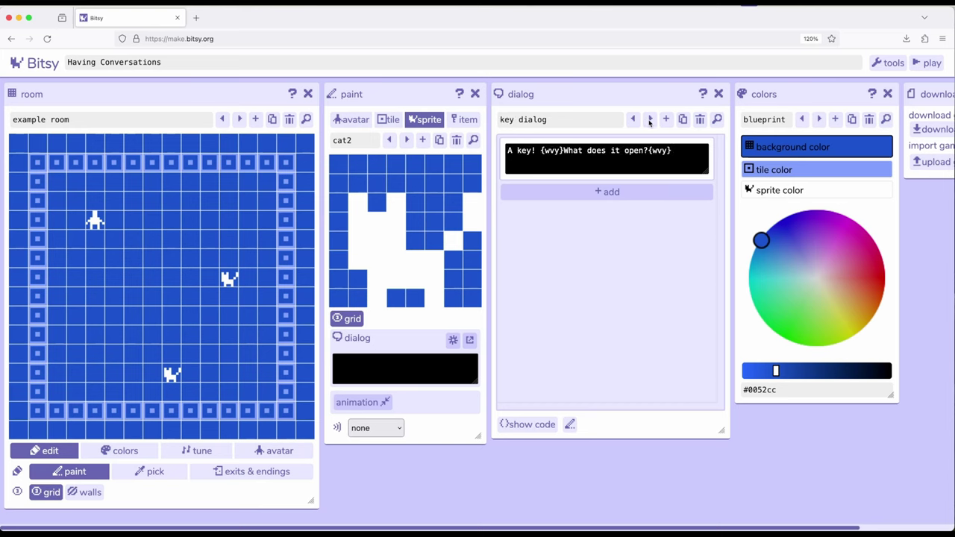
pyautogui.click(648, 120)
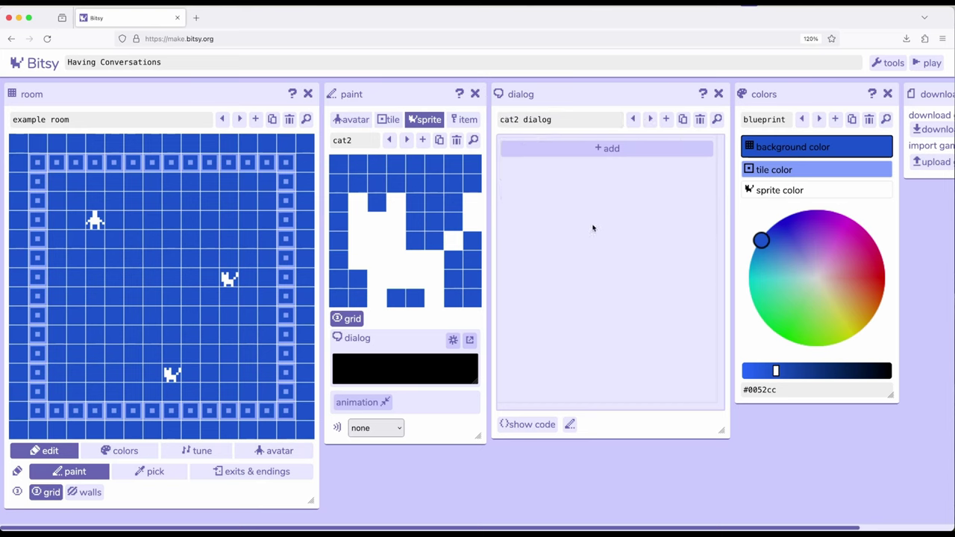
pyautogui.click(608, 150)
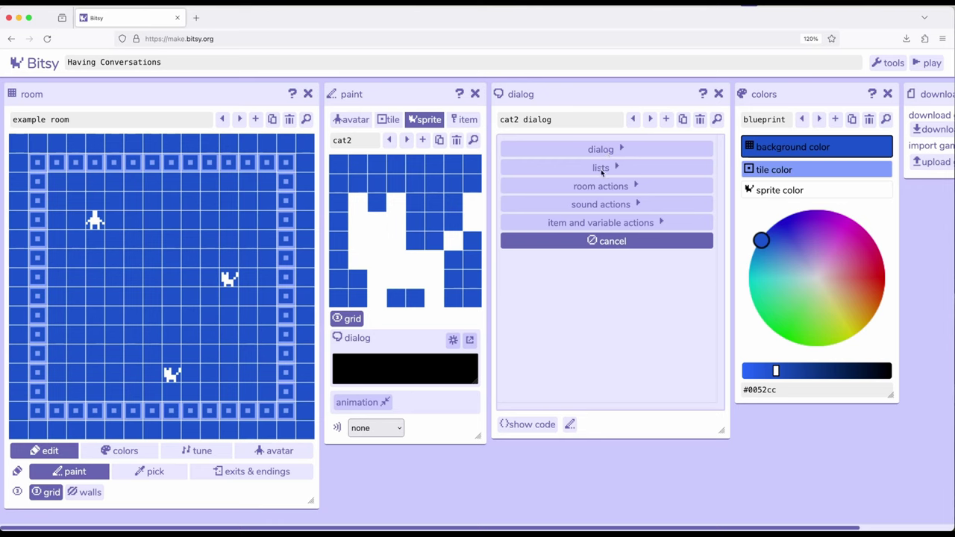
# Add a shuffle list with the items 'I'm hungry!~' and 'I'm happy.'.
pyautogui.click(601, 171)
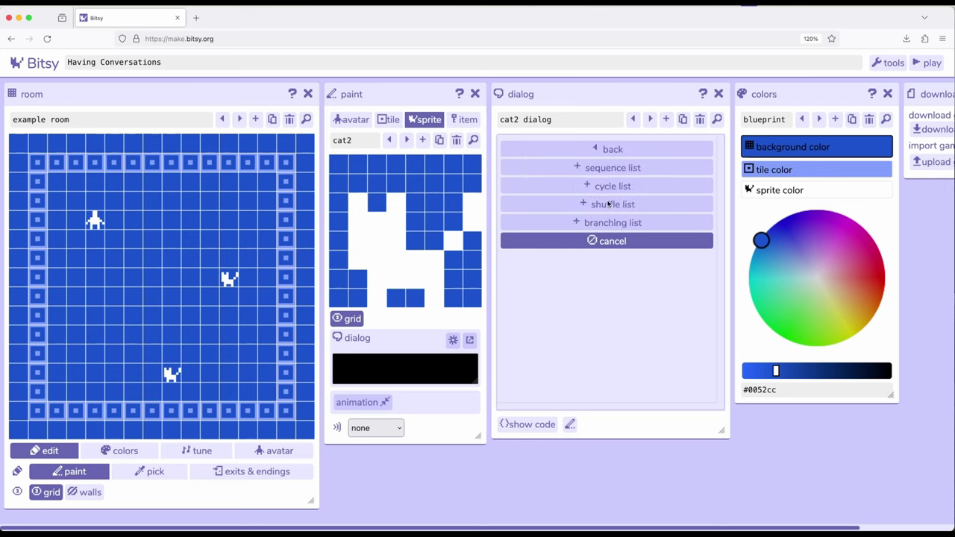
pyautogui.click(609, 206)
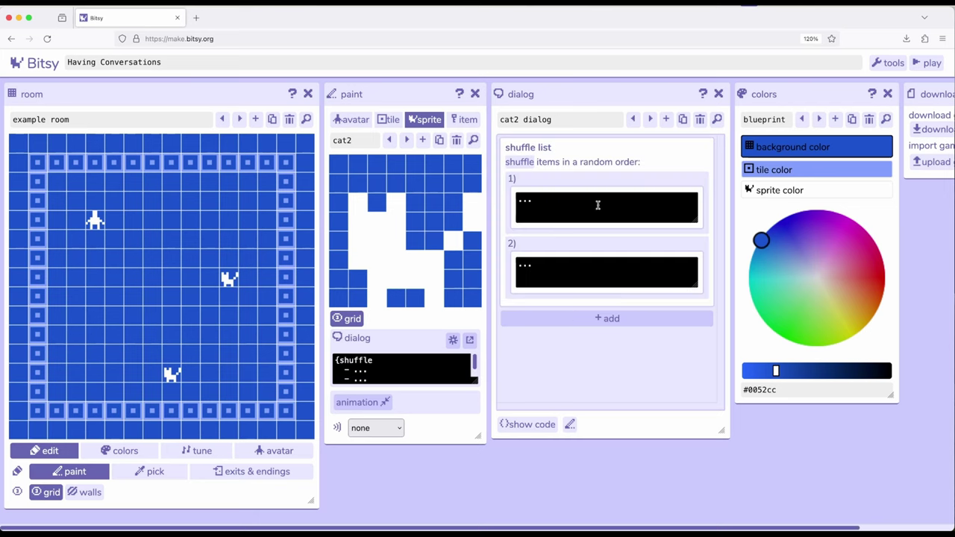
pyautogui.click(572, 203)
pyautogui.press('BackSpace')
pyautogui.press('BackSpace')
pyautogui.press('BackSpace')
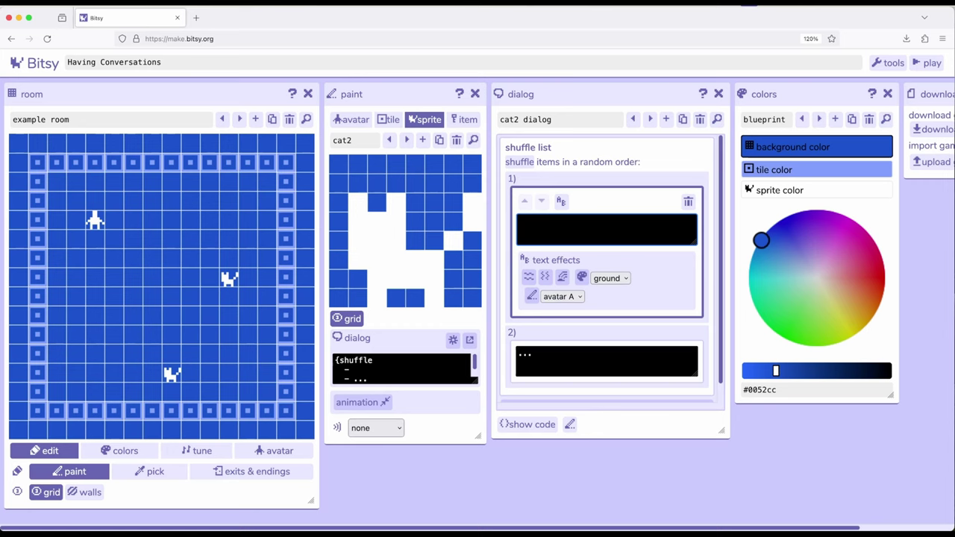
pyautogui.write("I'm hungry!")
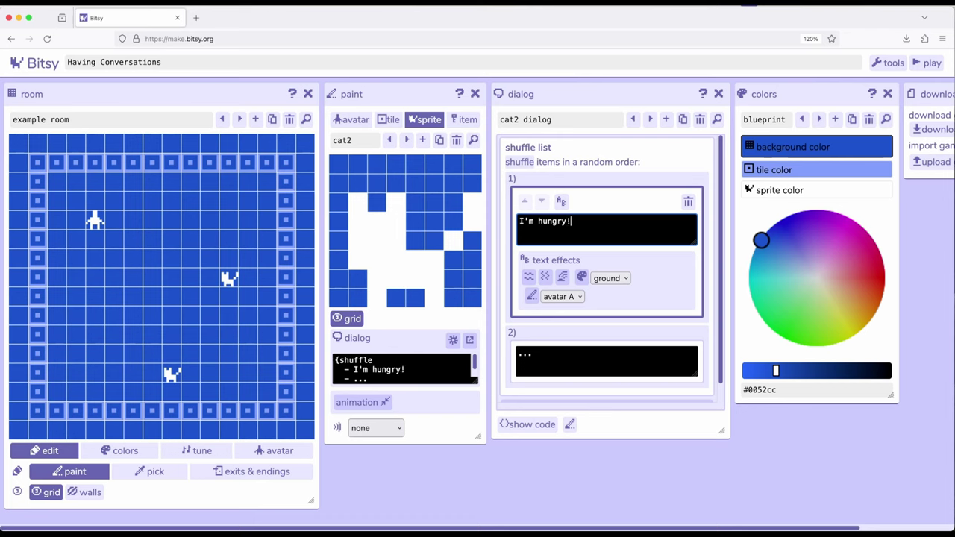
pyautogui.write('~')
pyautogui.click(543, 358)
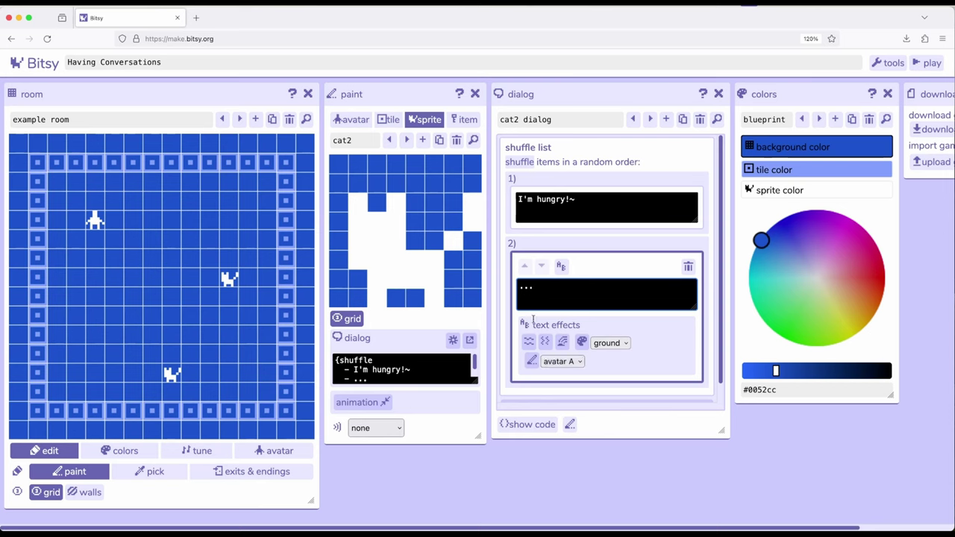
pyautogui.press('BackSpace')
pyautogui.press('BackSpace')
pyautogui.press('BackSpace')
pyautogui.write("I'm happy.")
# Add a third shuffle option 'I'm sad!~' and review the options.
pyautogui.click(571, 155)
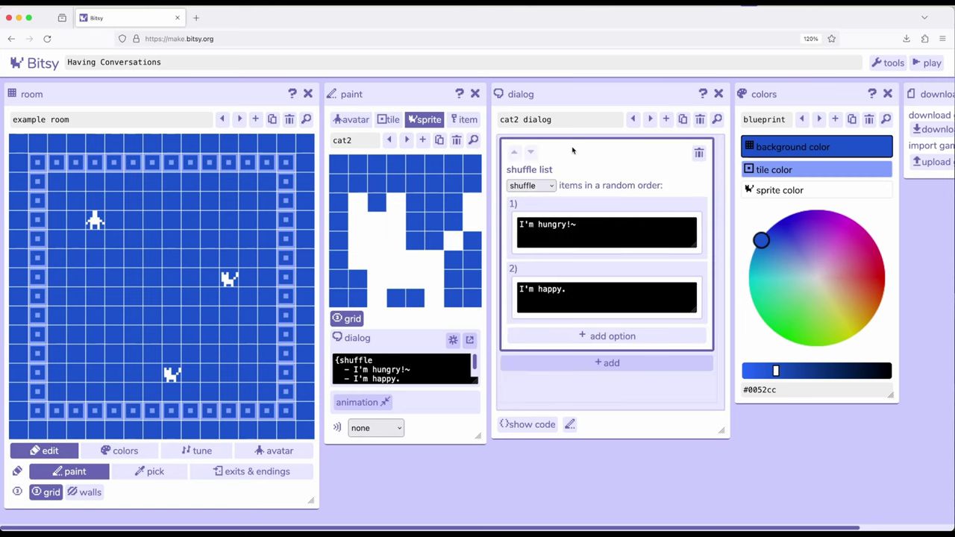
pyautogui.click(611, 343)
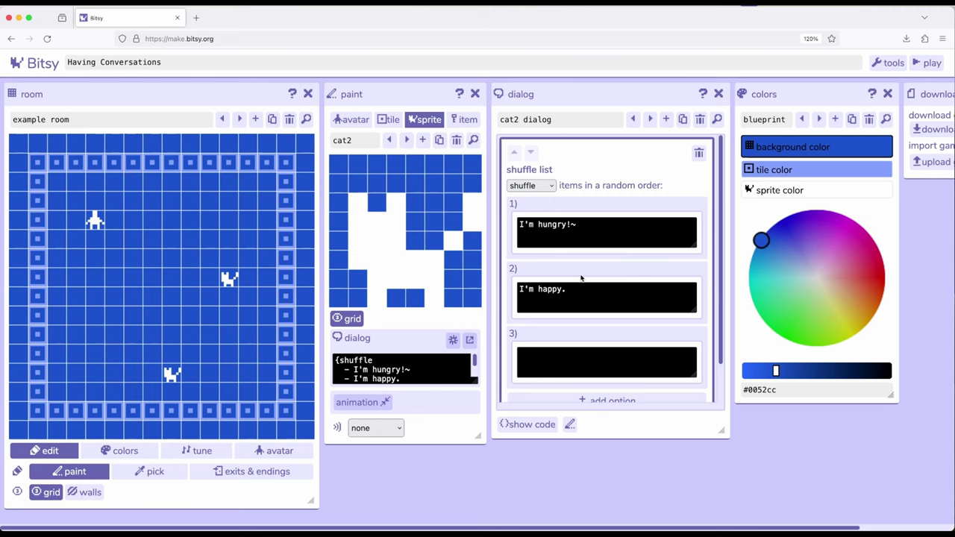
pyautogui.click(572, 337)
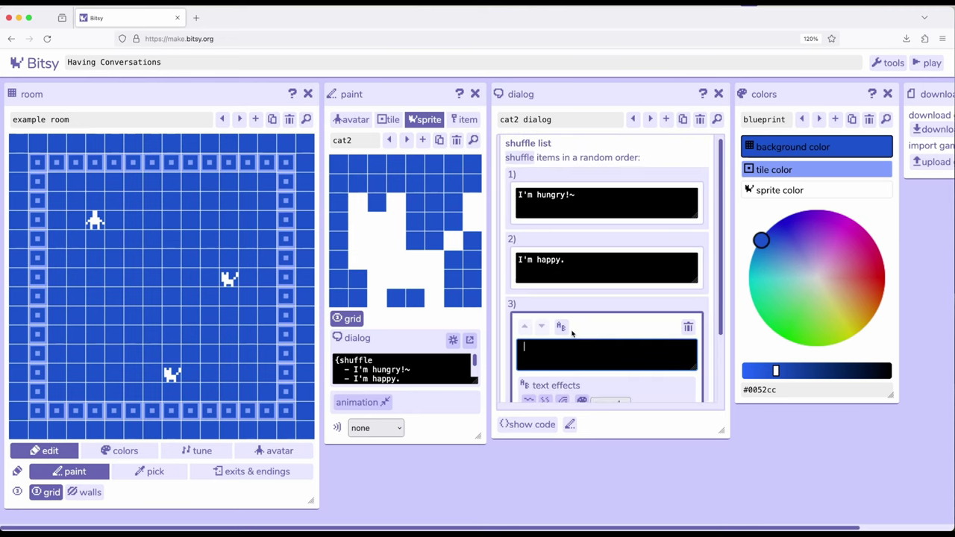
pyautogui.write("I'm sad!~")
pyautogui.click(579, 264)
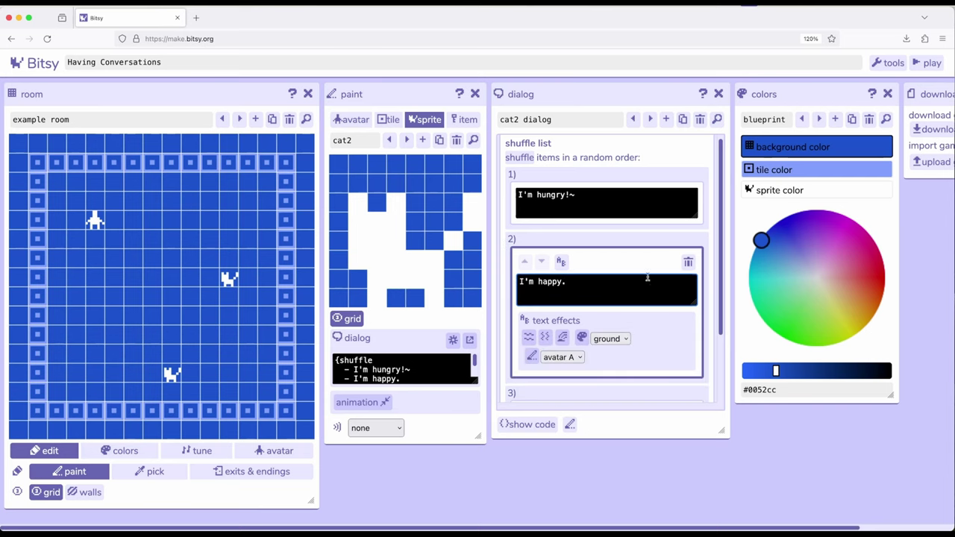
pyautogui.click(605, 212)
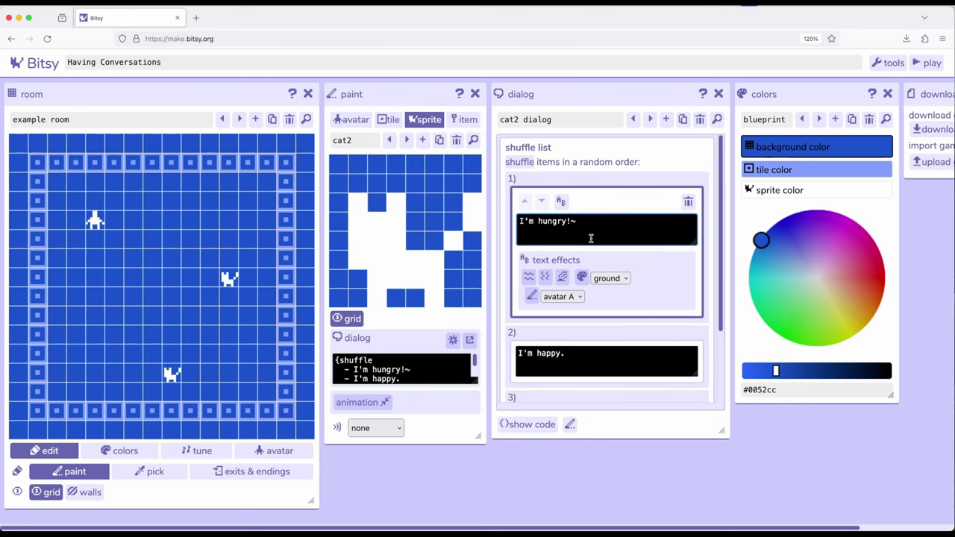
pyautogui.scroll(-2, 591, 238)
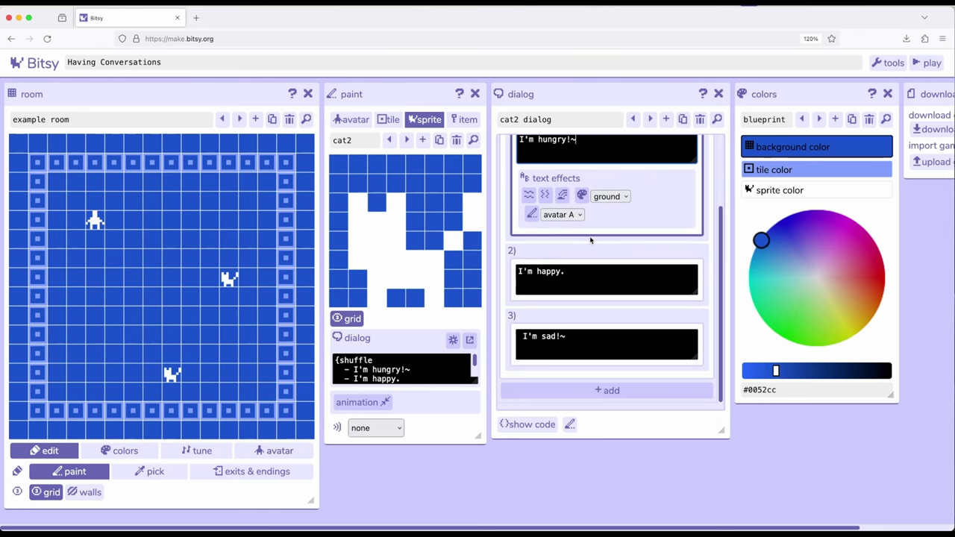
# Insert a pagebreak after cat2's shuffle list.
pyautogui.click(628, 391)
pyautogui.click(612, 327)
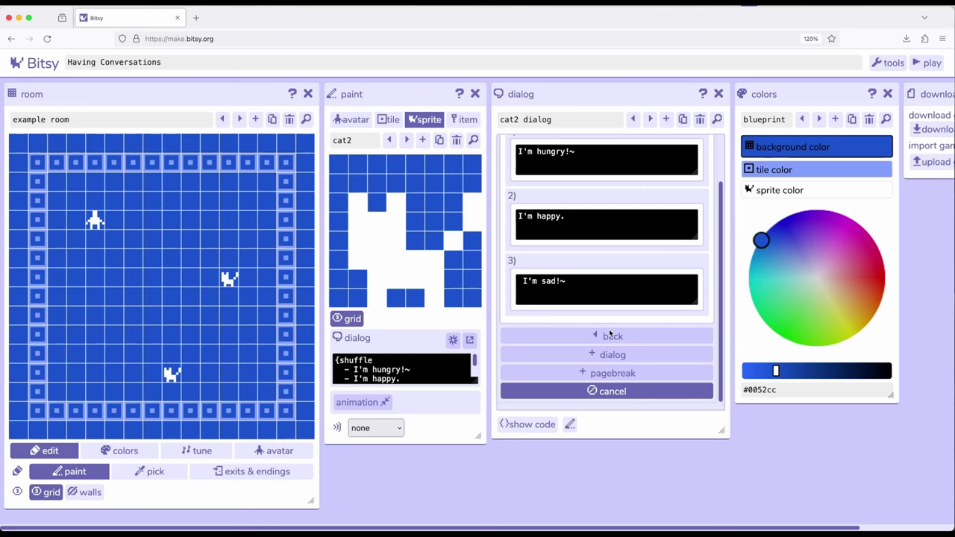
pyautogui.click(611, 373)
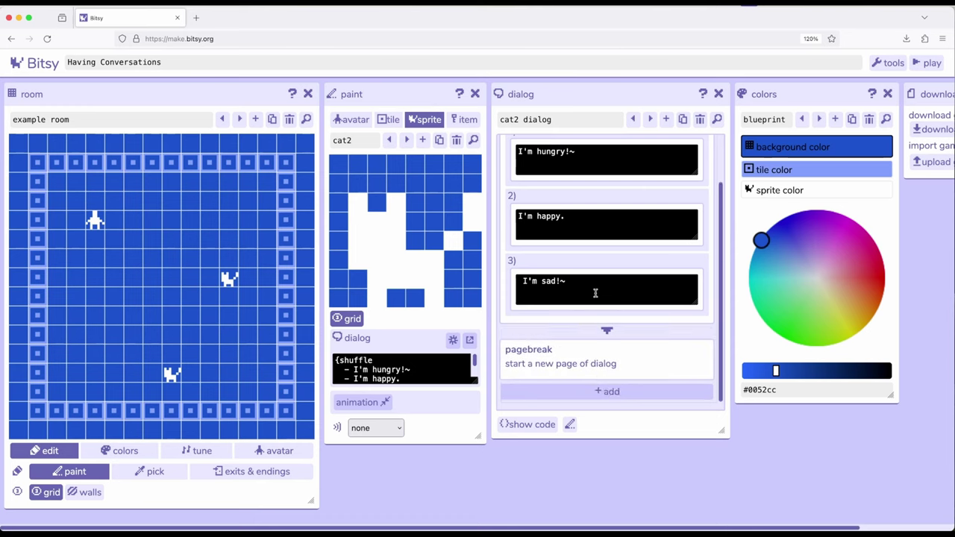
# Add a dialog line reading 'I'm in a room' after the pagebreak.
pyautogui.click(596, 390)
pyautogui.click(598, 391)
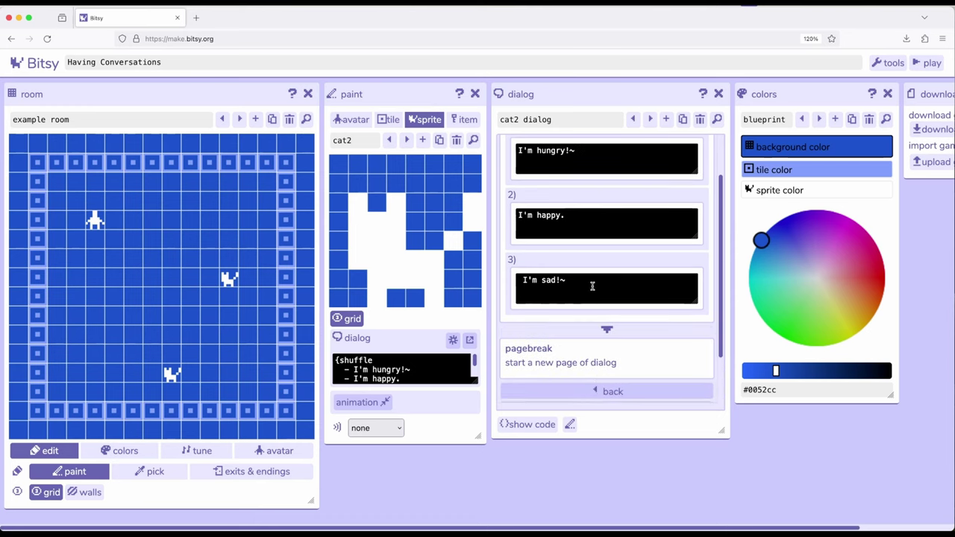
pyautogui.click(594, 353)
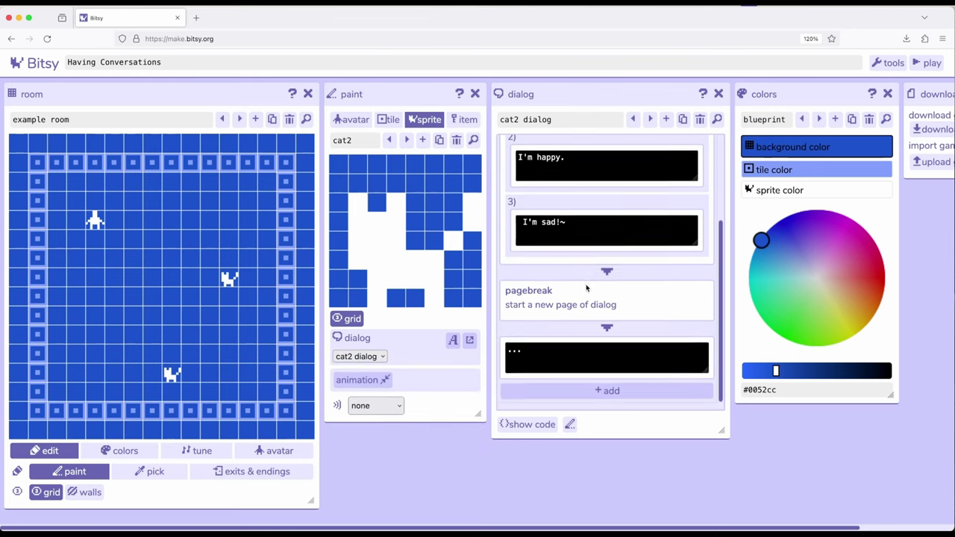
pyautogui.click(549, 351)
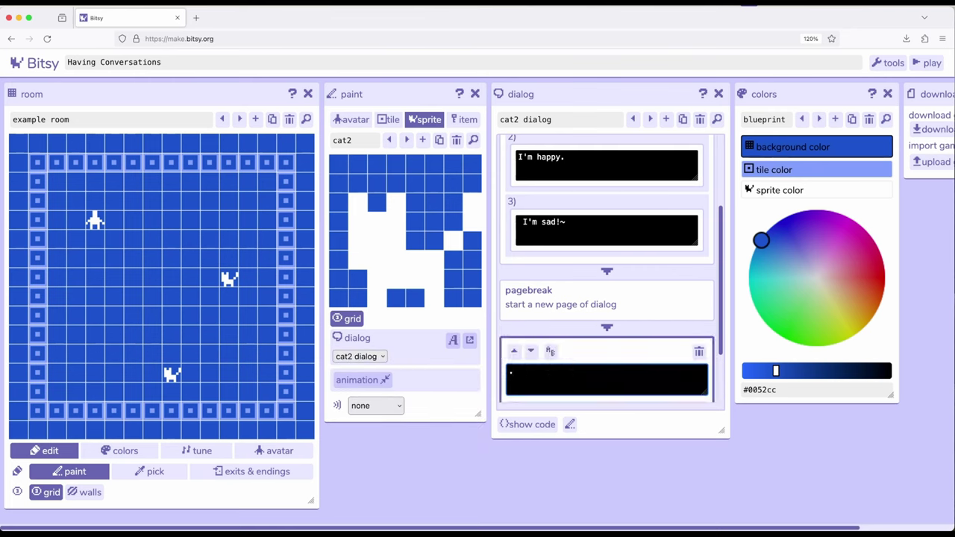
pyautogui.click(531, 379)
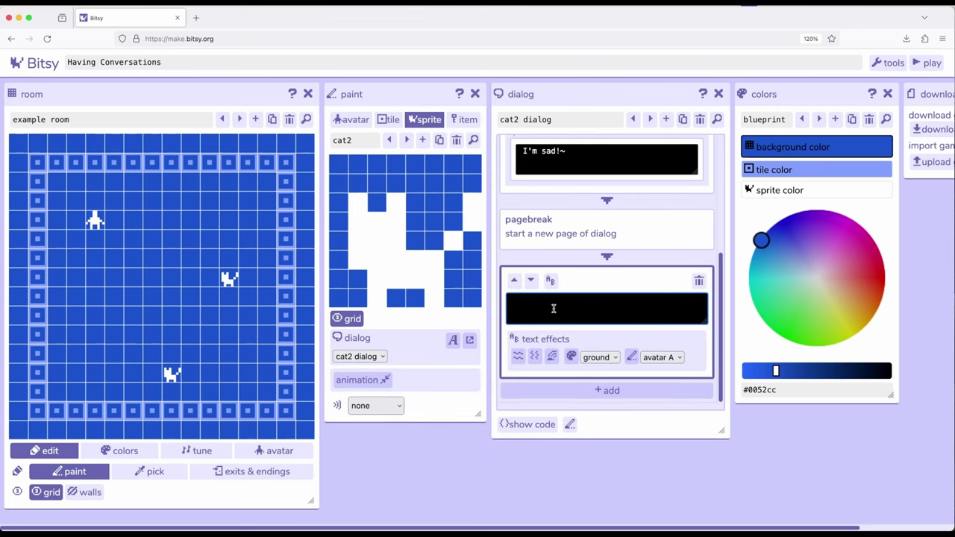
pyautogui.write("I'm in a room.")
pyautogui.scroll(5, 563, 299)
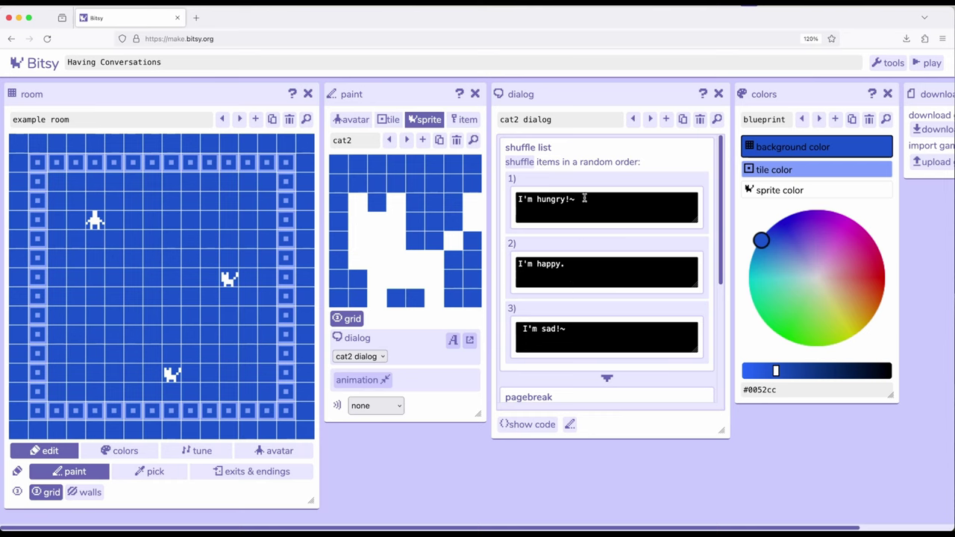
pyautogui.scroll(-5, 595, 201)
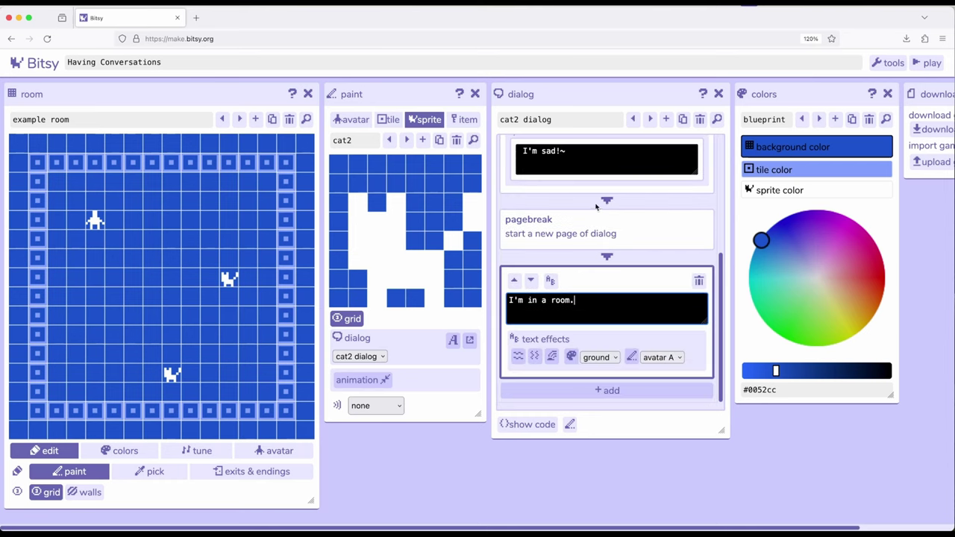
# Add a second shuffle list whose first item reads 'I want to look out the window.'.
pyautogui.click(608, 391)
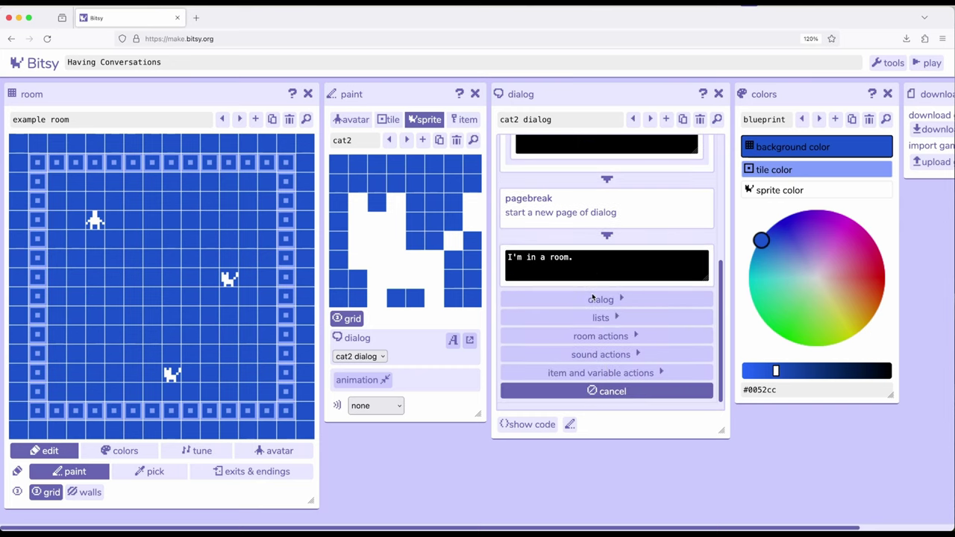
pyautogui.click(594, 319)
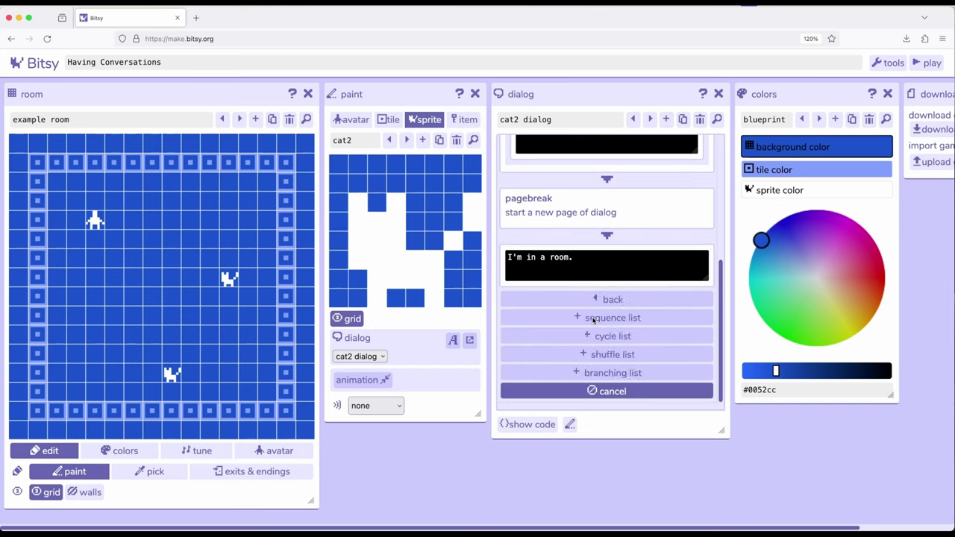
pyautogui.click(605, 361)
pyautogui.scroll(-3, 567, 328)
pyautogui.click(554, 294)
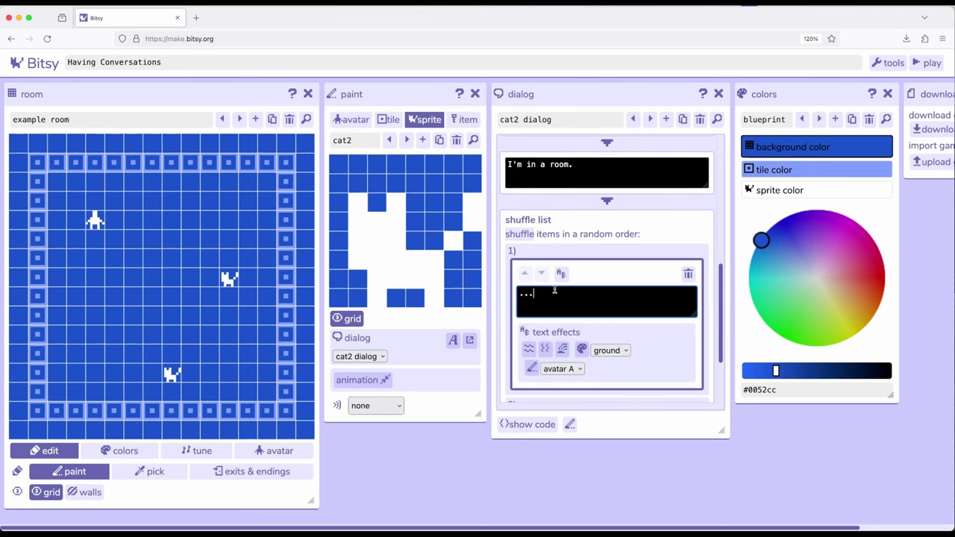
pyautogui.press('BackSpace')
pyautogui.press('BackSpace')
pyautogui.press('BackSpace')
pyautogui.write('I want to look o')
pyautogui.write('ut thr ough')
pyautogui.press('BackSpace')
pyautogui.press('BackSpace')
pyautogui.press('BackSpace')
pyautogui.press('BackSpace')
pyautogui.press('BackSpace')
pyautogui.press('BackSpace')
pyautogui.write('e window.')
# Set the second item to 'I want to play.' and add a third option 'I want to fight.'.
pyautogui.scroll(-3, 606, 256)
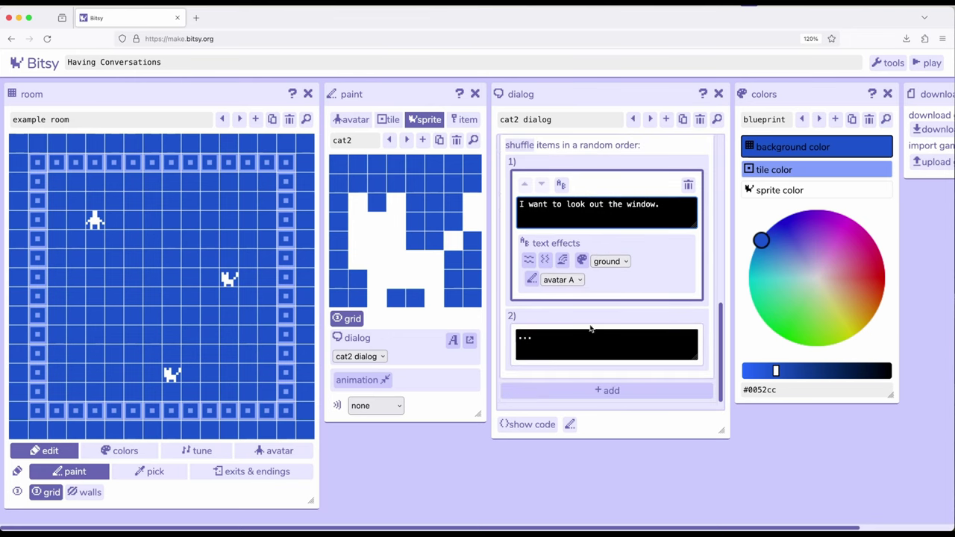
pyautogui.click(564, 343)
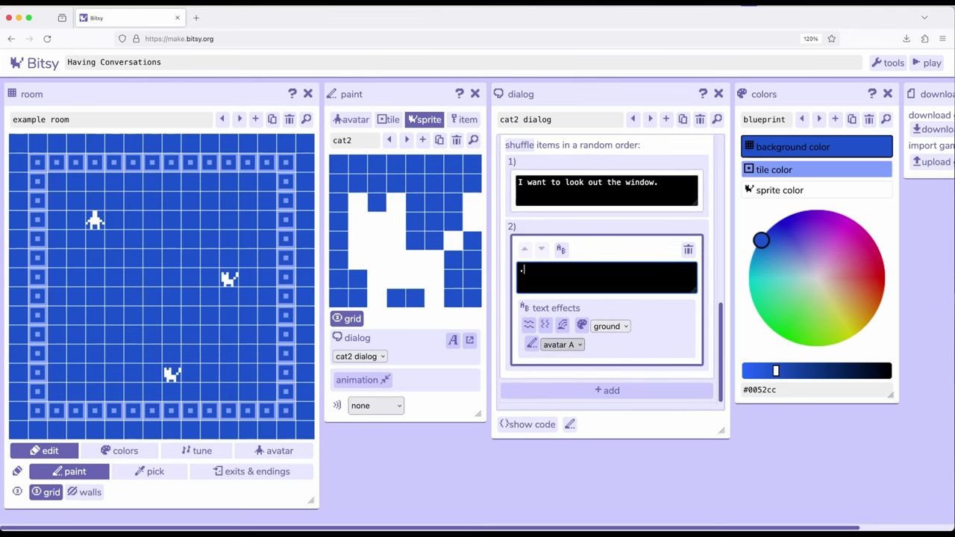
pyautogui.write('I want to play.')
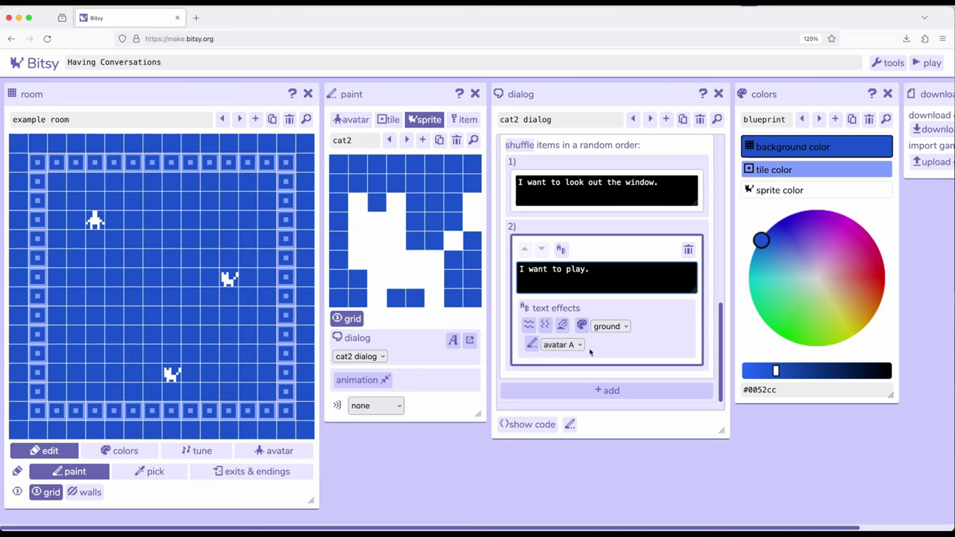
pyautogui.scroll(2, 625, 274)
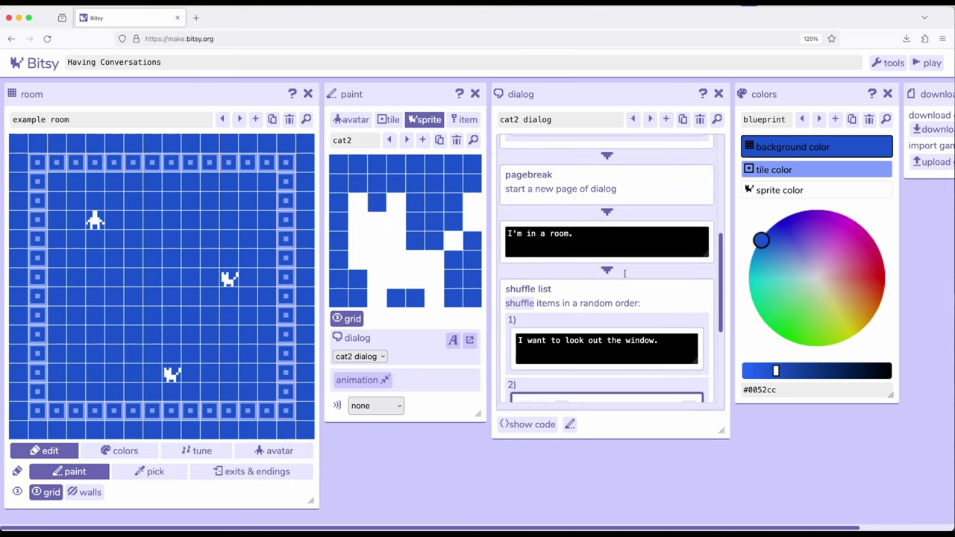
pyautogui.click(568, 291)
pyautogui.scroll(-3, 597, 328)
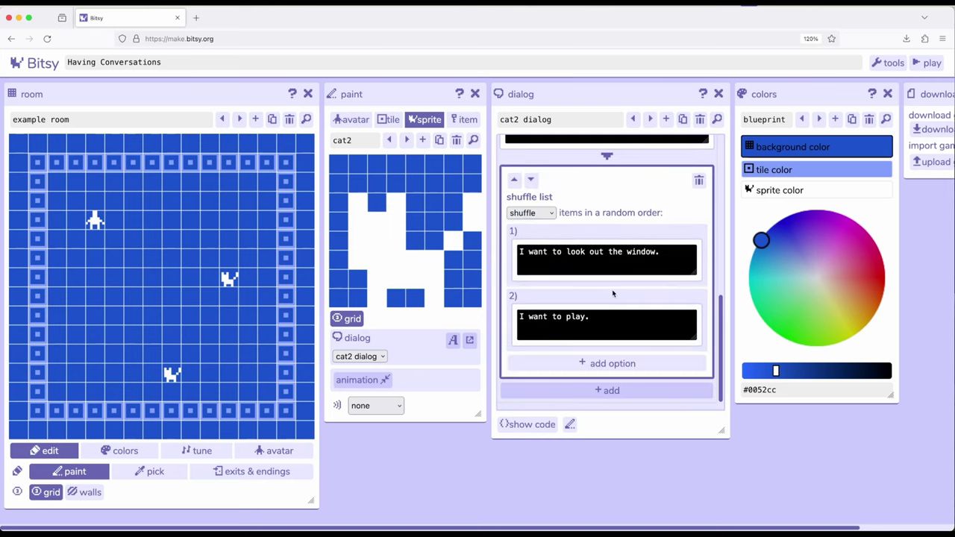
pyautogui.click(607, 363)
pyautogui.scroll(-2, 600, 350)
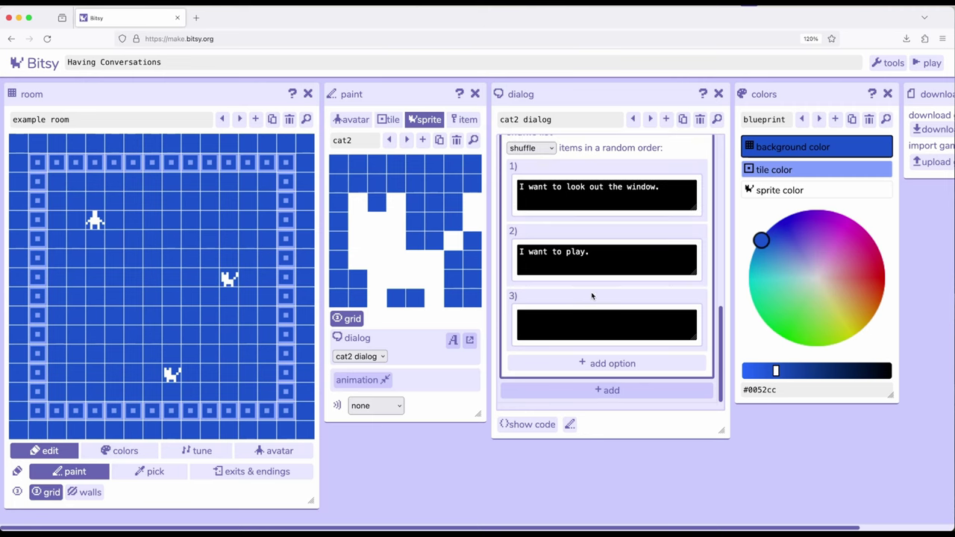
pyautogui.click(580, 330)
pyautogui.write('I want to fight.')
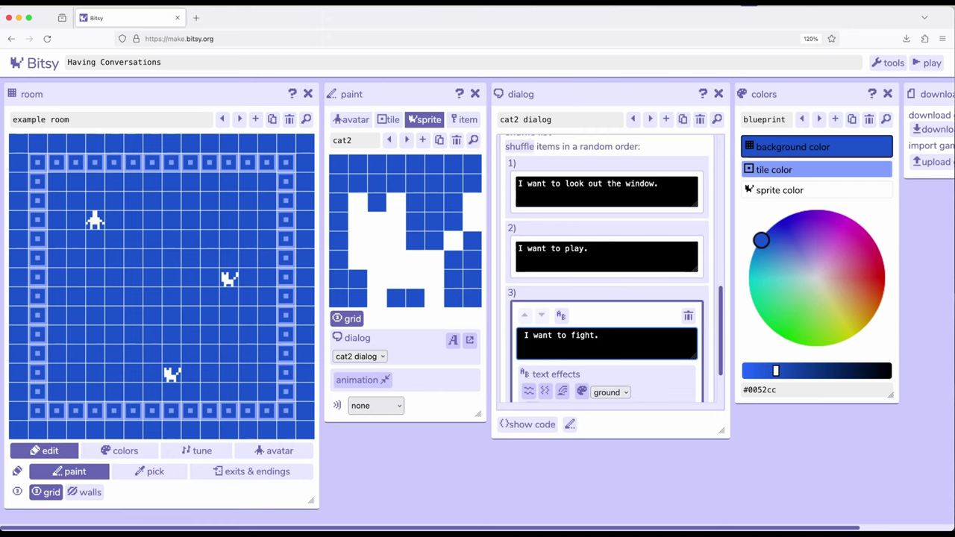
pyautogui.scroll(10, 624, 303)
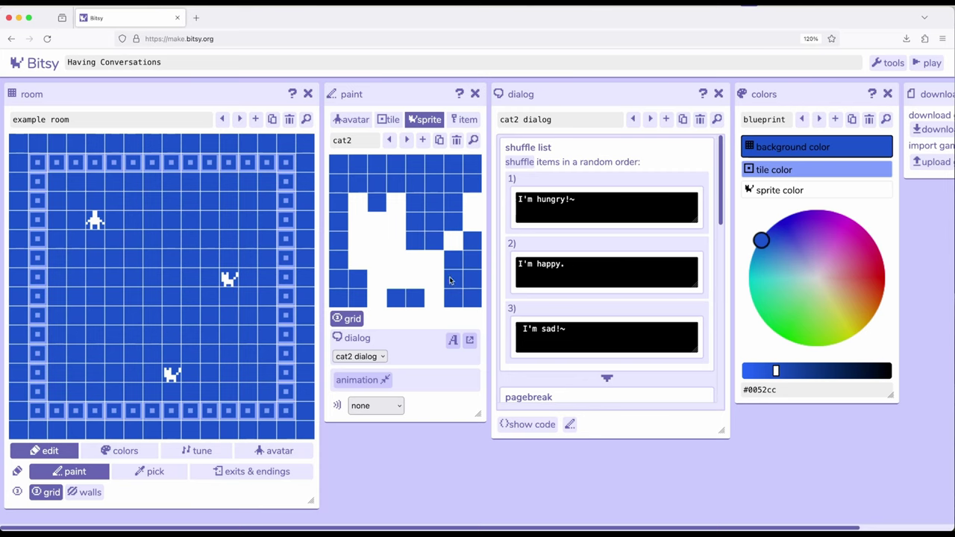
# Playtest the game, walking the avatar into the cat twice to read its dialog pages.
pyautogui.click(929, 64)
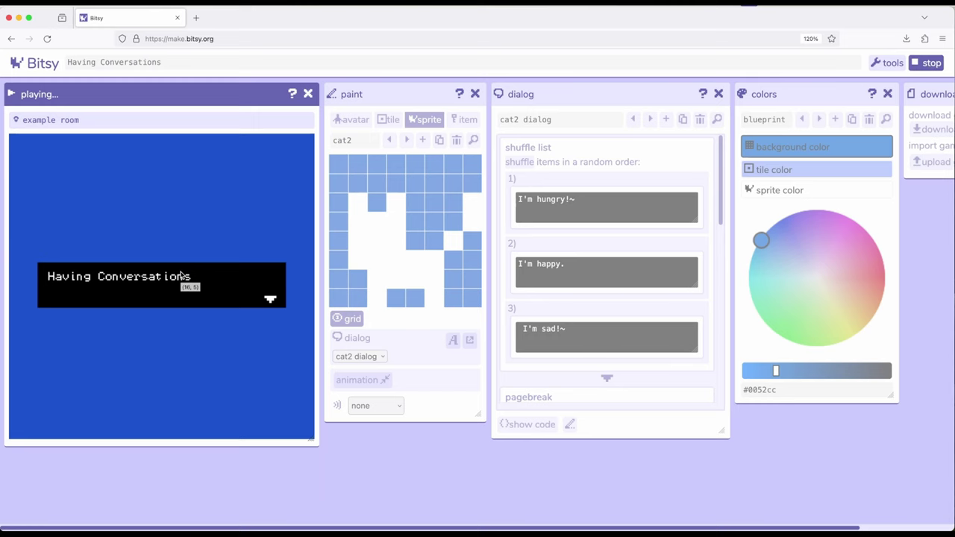
pyautogui.press('Right')
pyautogui.press('Right')
pyautogui.press('Right')
pyautogui.press('Right')
pyautogui.press('Down')
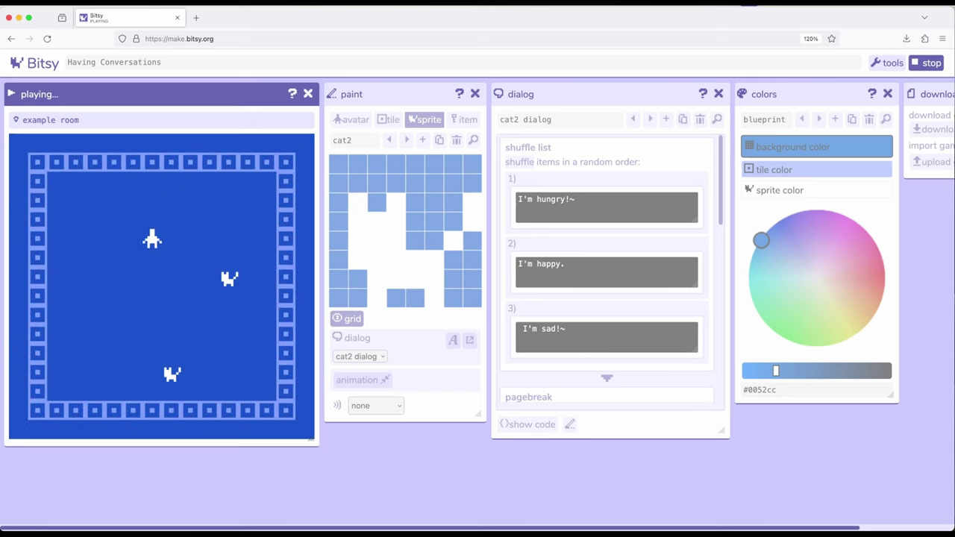
pyautogui.press('Down')
pyautogui.press('Left')
pyautogui.press('Down')
pyautogui.press('Down')
pyautogui.press('Down')
pyautogui.press('Down')
pyautogui.press('Down')
pyautogui.press('Down')
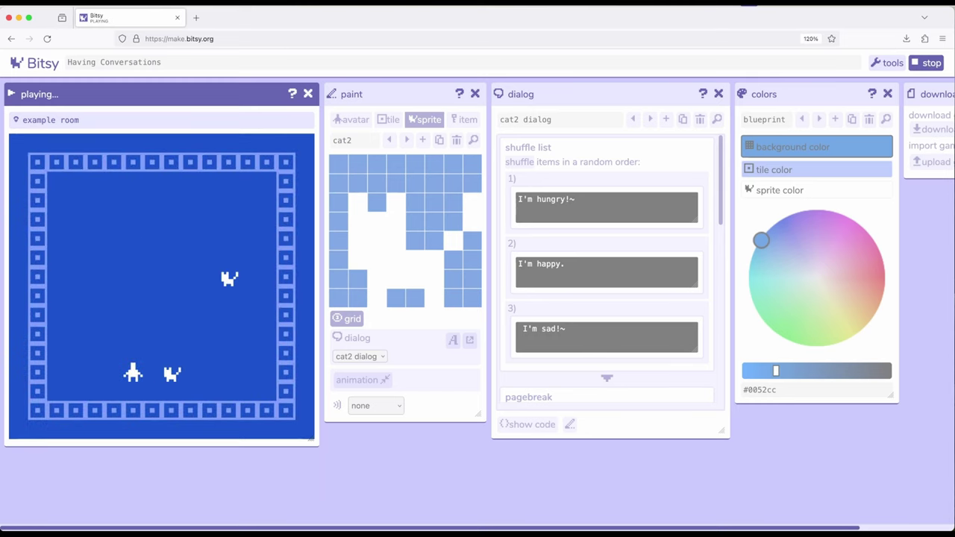
pyautogui.press('Right')
pyautogui.press('Right')
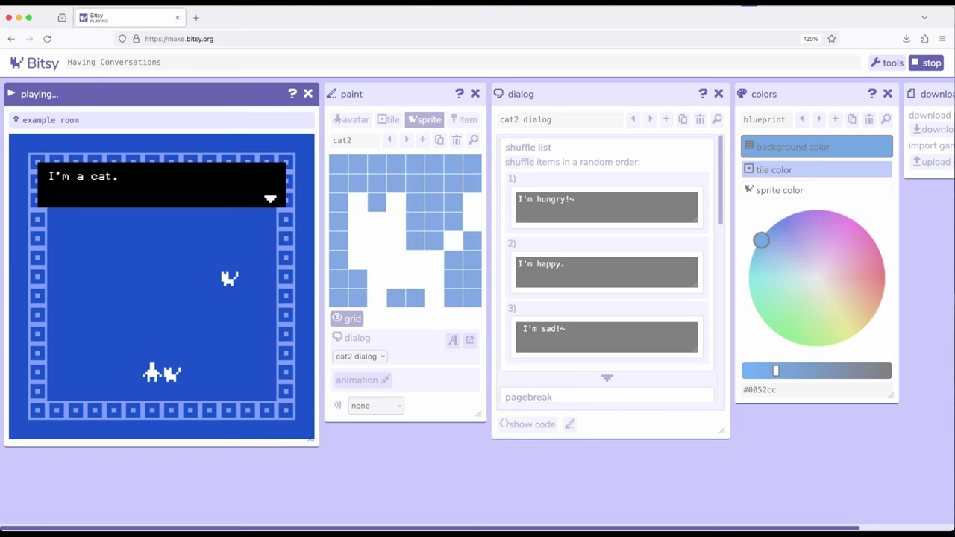
pyautogui.press('Right')
pyautogui.press('Up')
pyautogui.press('Up')
pyautogui.press('Up')
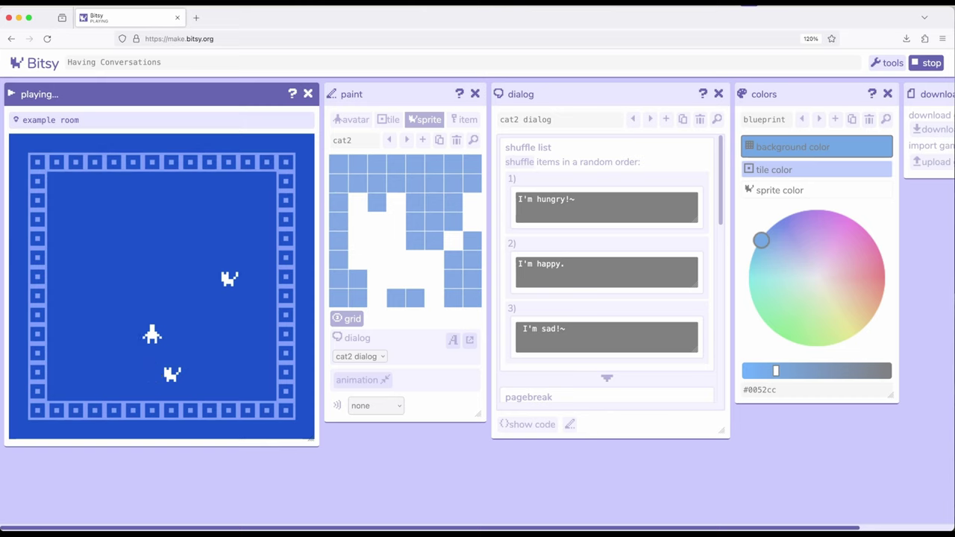
pyautogui.press('Up')
pyautogui.press('Up')
pyautogui.press('Up')
pyautogui.press('Right')
pyautogui.press('Right')
pyautogui.press('Right')
pyautogui.press('Right')
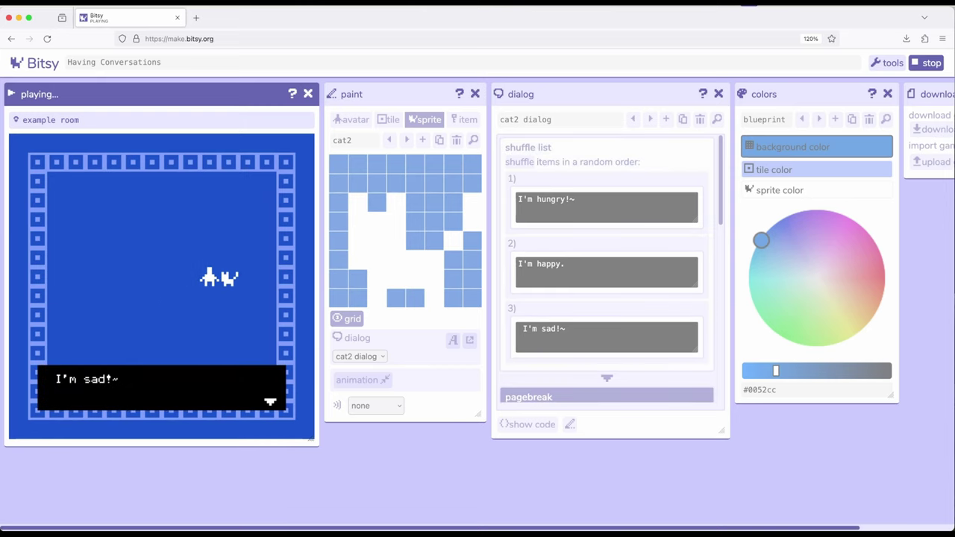
pyautogui.press('Right')
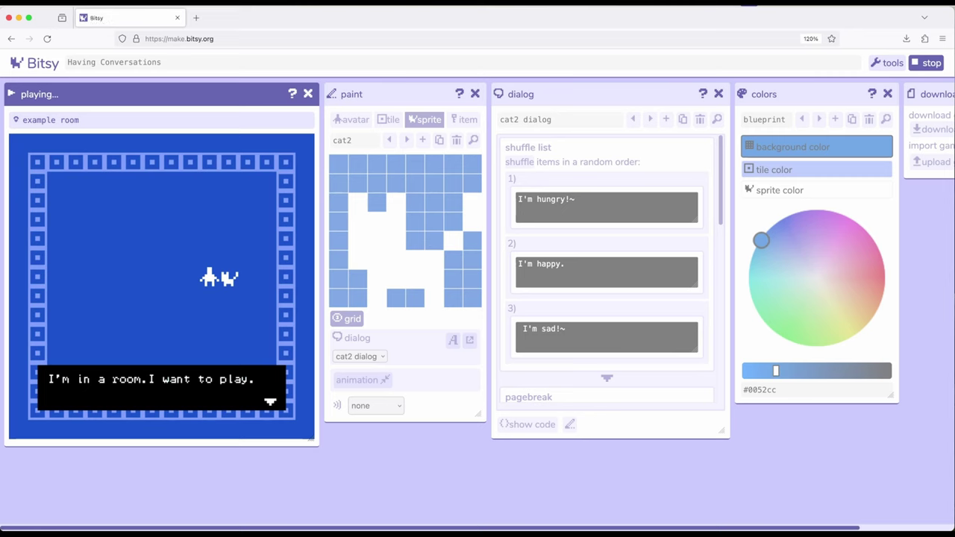
pyautogui.press('Left')
pyautogui.press('Left')
pyautogui.press('Left')
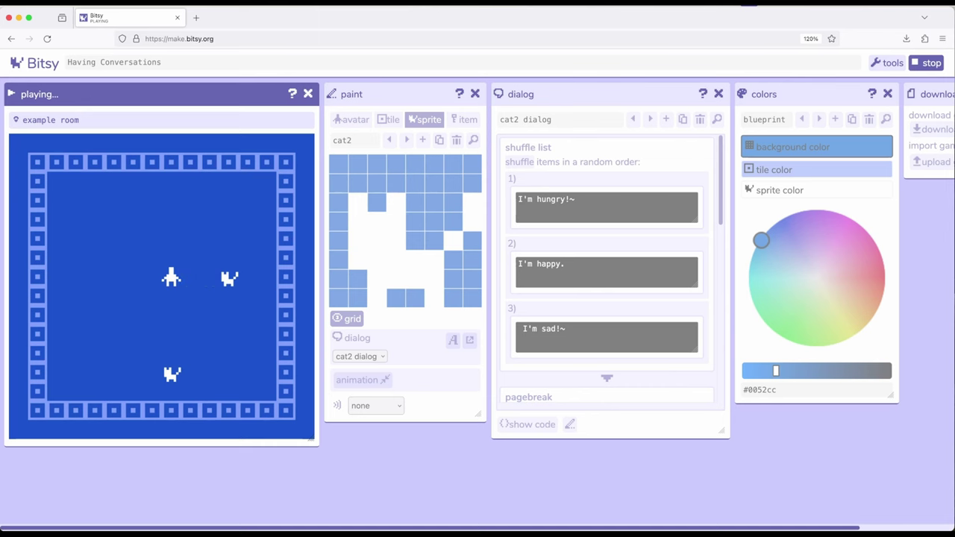
# Stop the playtest and scroll through cat2's dialog blocks.
pyautogui.click(926, 62)
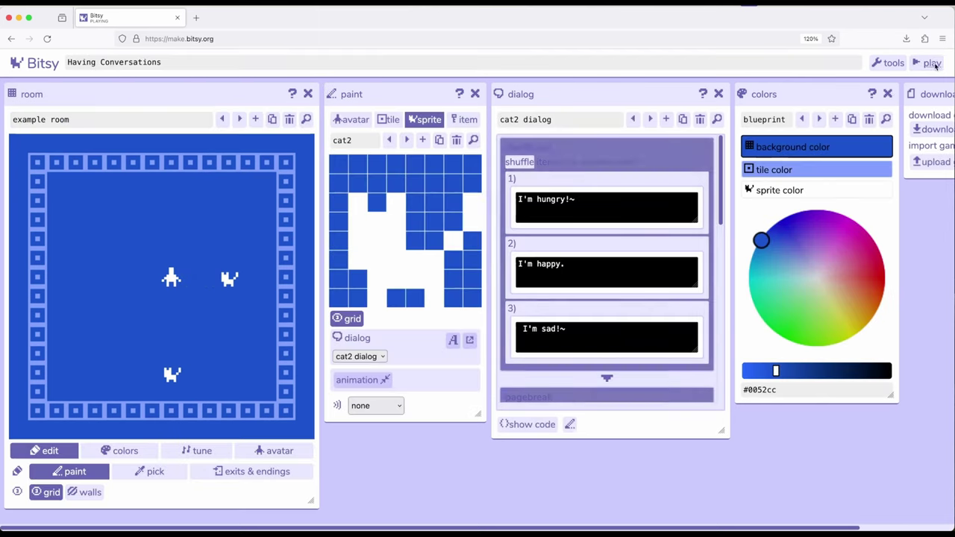
pyautogui.scroll(-8, 661, 237)
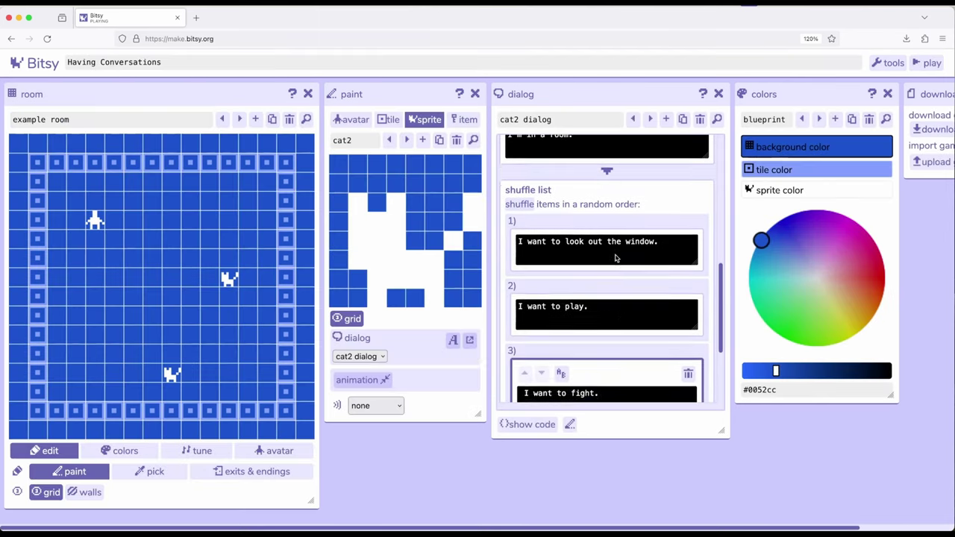
pyautogui.scroll(-1, 613, 268)
pyautogui.scroll(5, 611, 284)
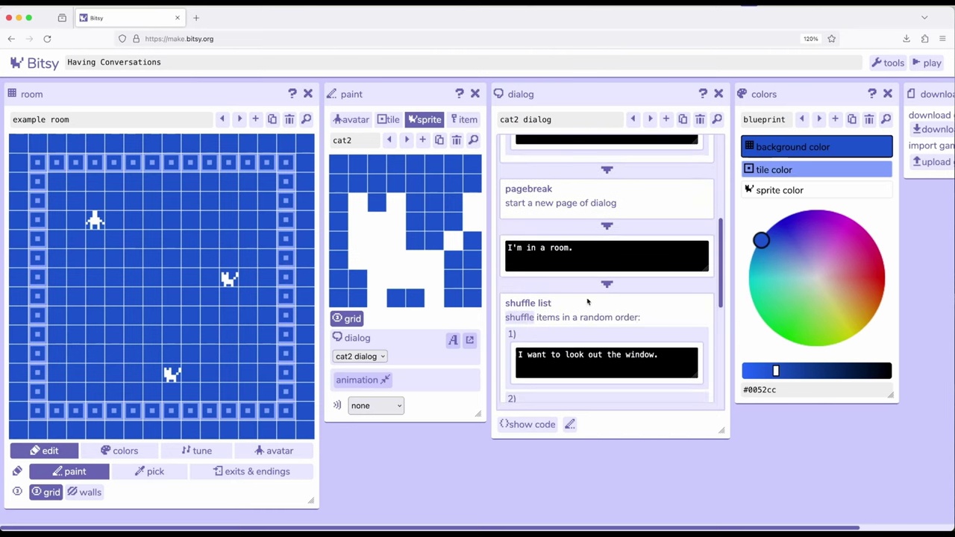
pyautogui.scroll(-1, 588, 302)
pyautogui.scroll(-3, 588, 302)
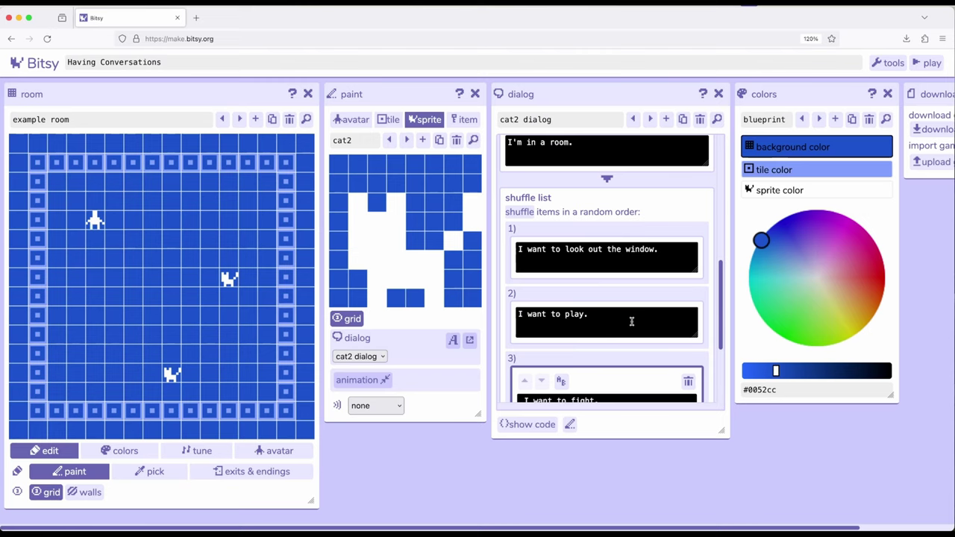
pyautogui.scroll(3, 631, 321)
pyautogui.scroll(2, 631, 321)
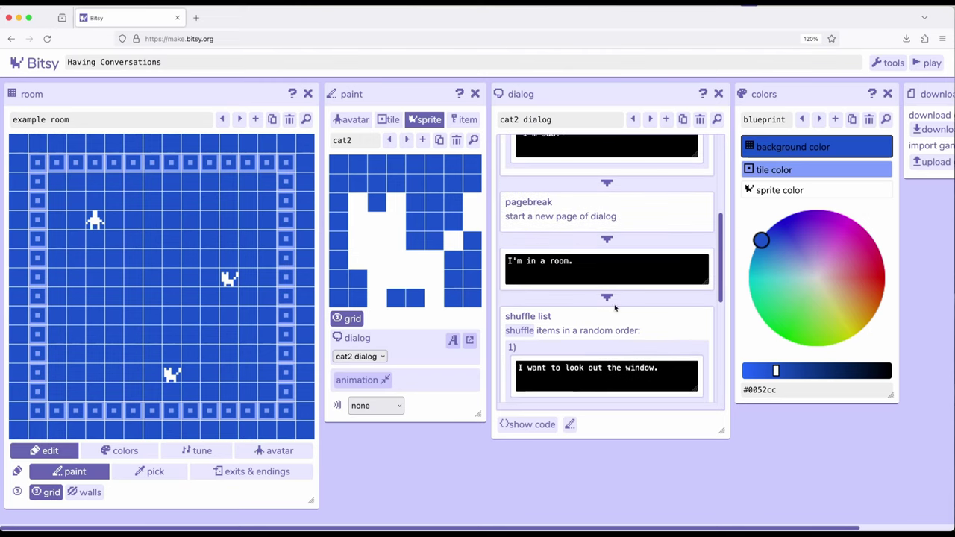
pyautogui.scroll(-5, 589, 373)
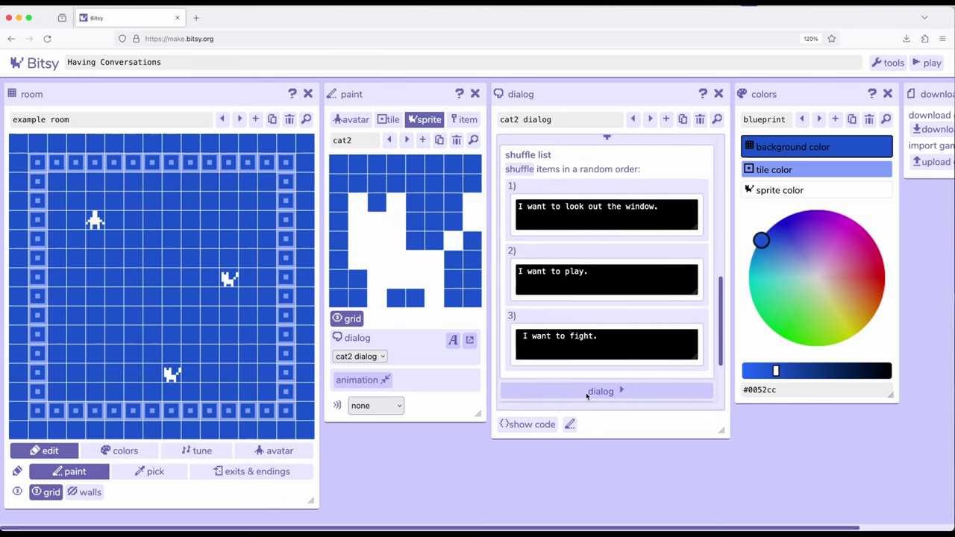
# Add a pagebreak and move it above the second 'I want to' shuffle list.
pyautogui.click(586, 392)
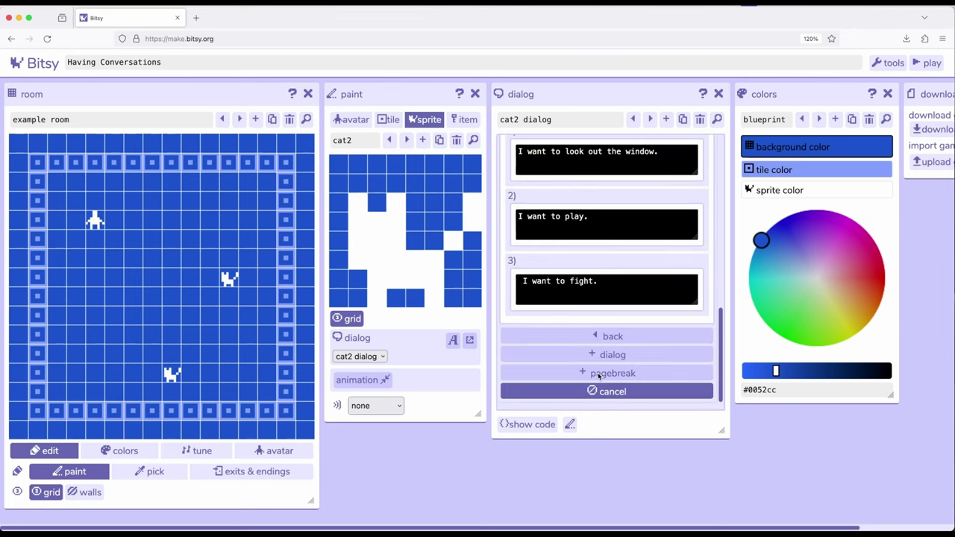
pyautogui.click(600, 374)
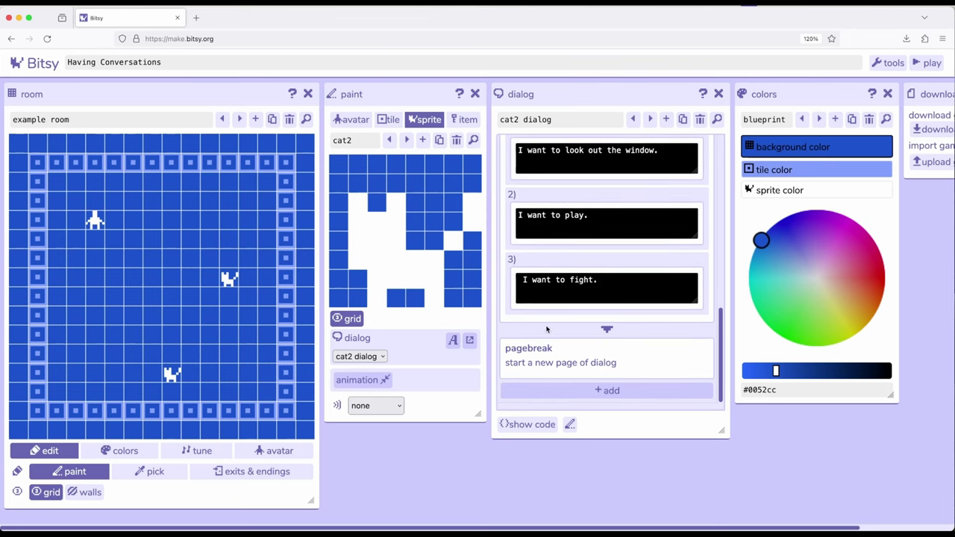
pyautogui.click(592, 352)
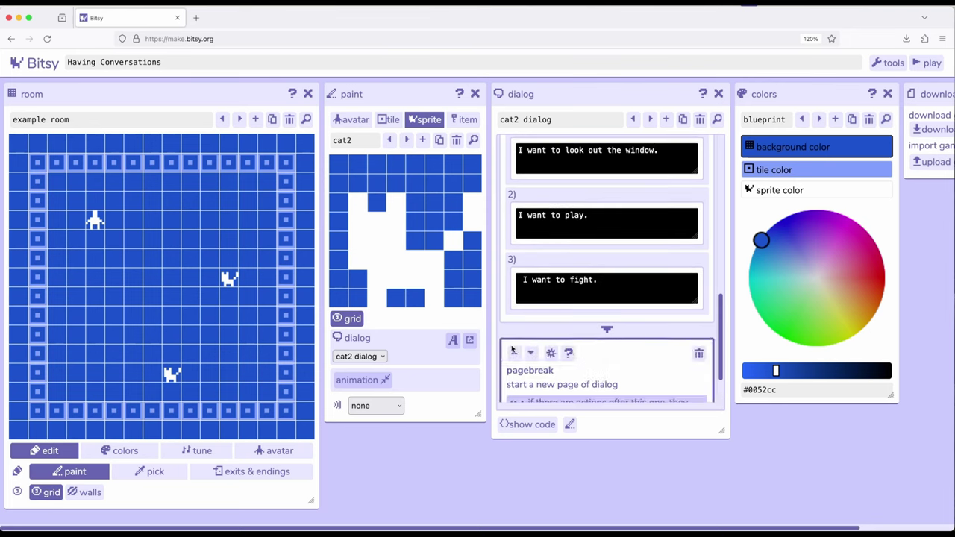
pyautogui.click(514, 354)
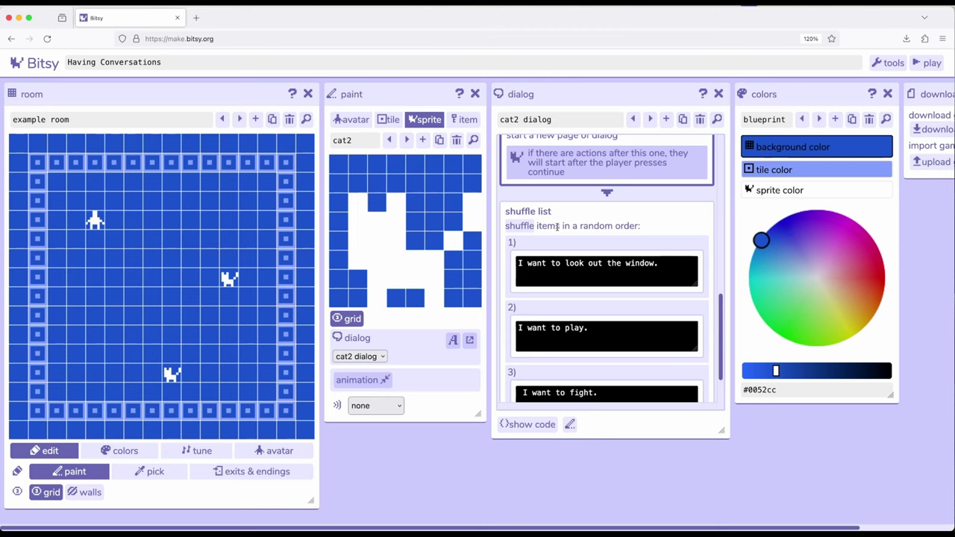
# Scroll through cat2's dialog to review it down to the 'I want to' shuffle list.
pyautogui.scroll(-2, 557, 226)
pyautogui.scroll(5, 557, 234)
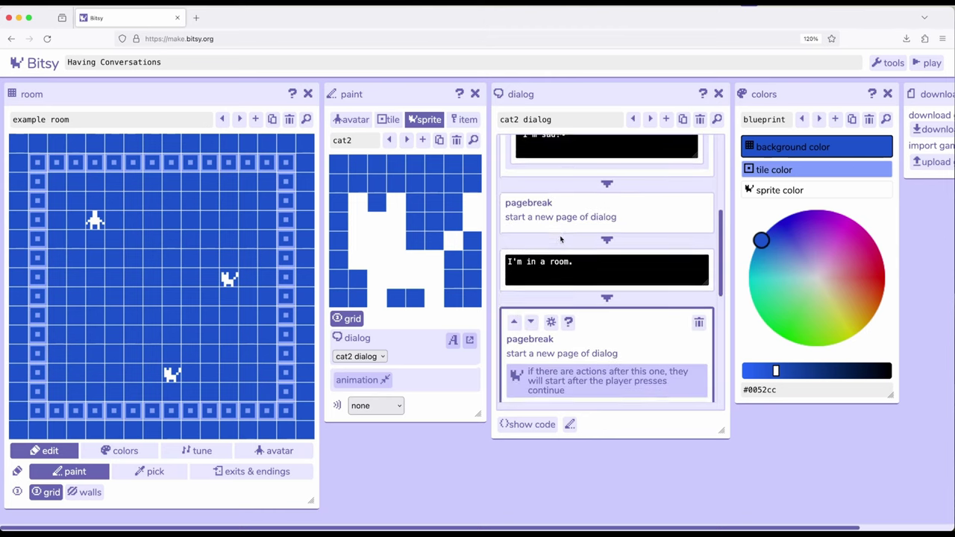
pyautogui.scroll(-2, 522, 234)
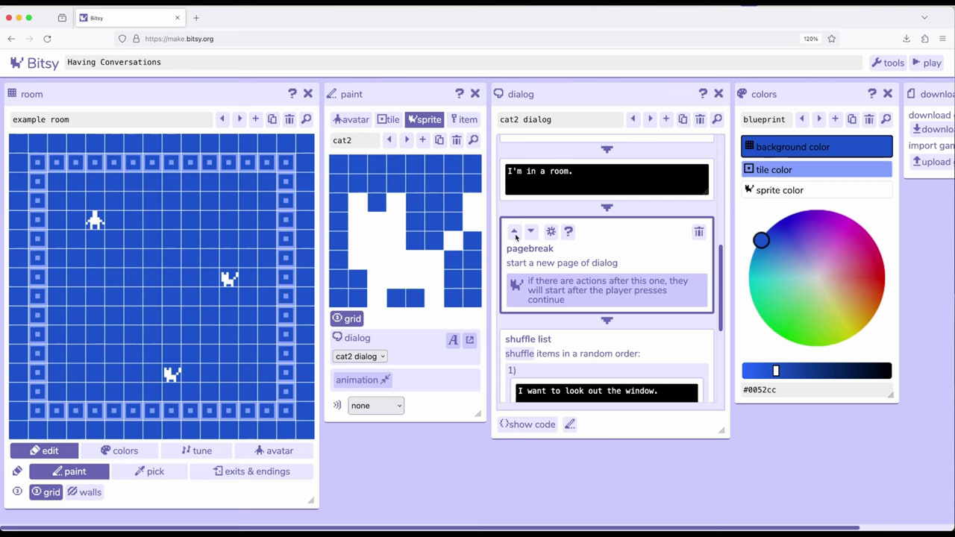
pyautogui.scroll(3, 608, 238)
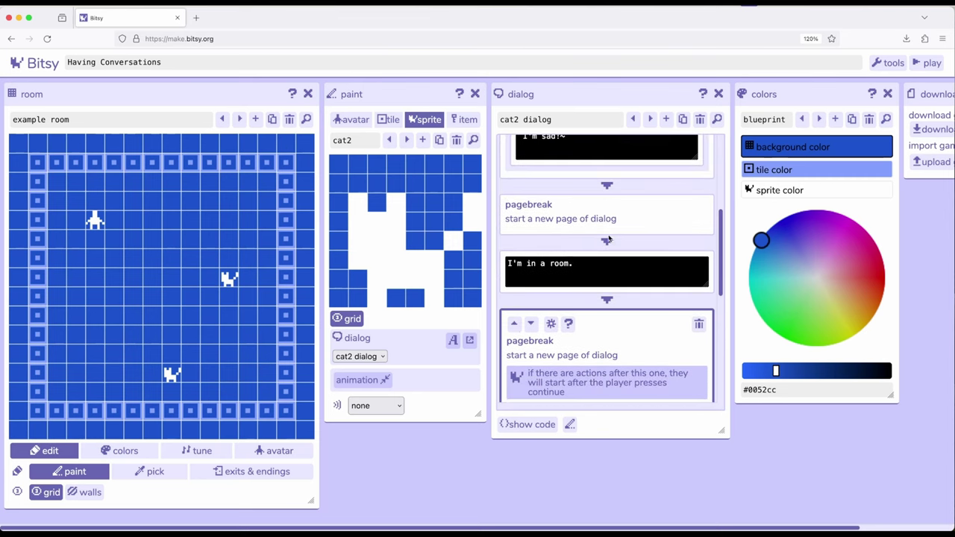
pyautogui.scroll(-3, 608, 273)
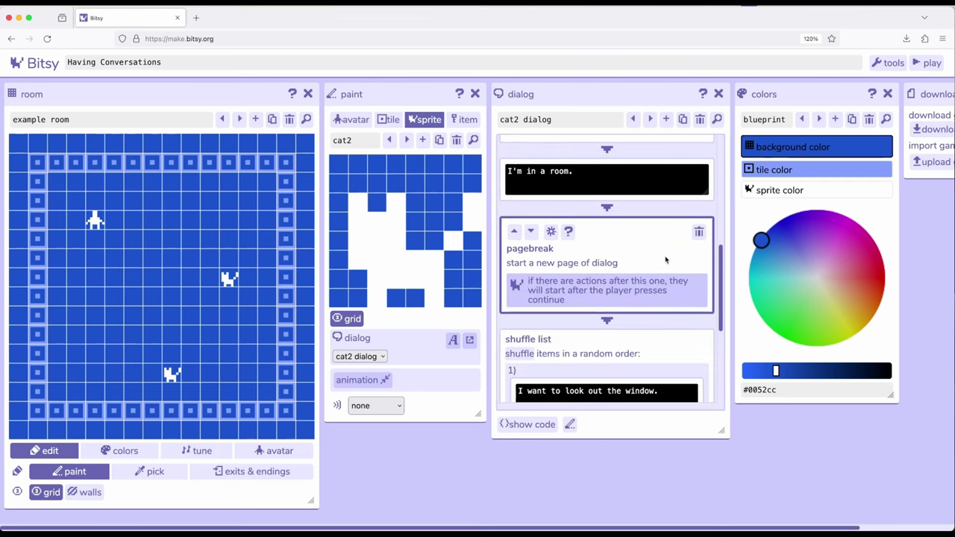
pyautogui.scroll(-6, 665, 259)
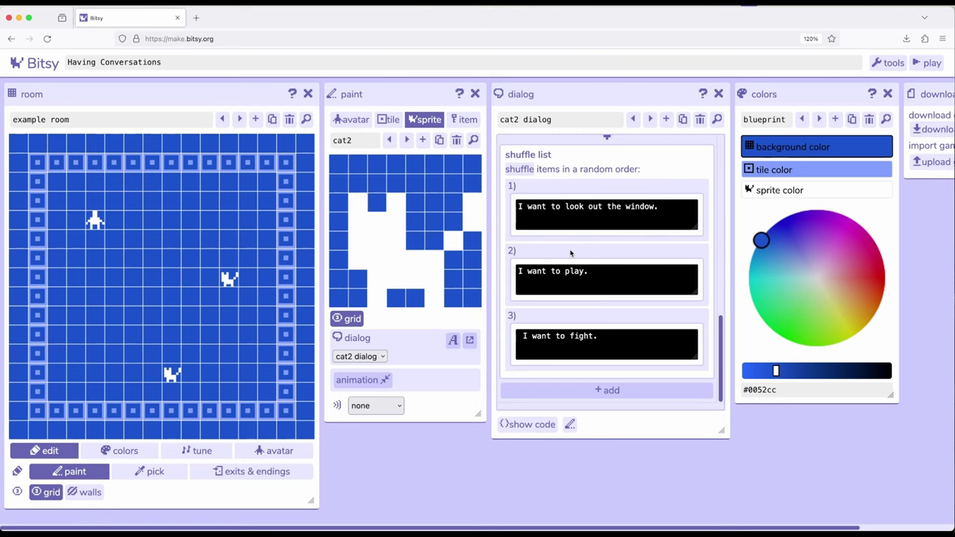
pyautogui.scroll(8, 570, 254)
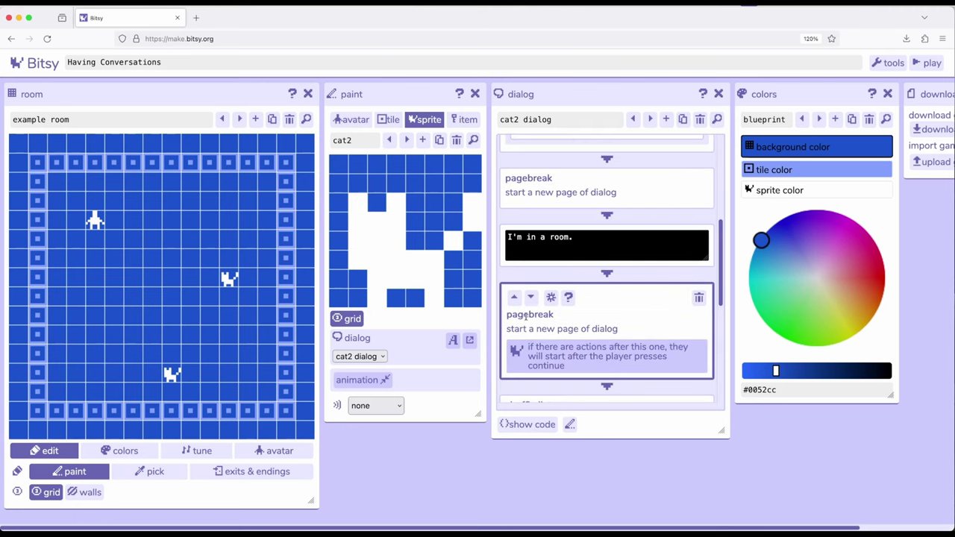
pyautogui.scroll(-8, 589, 215)
pyautogui.scroll(-10, 597, 157)
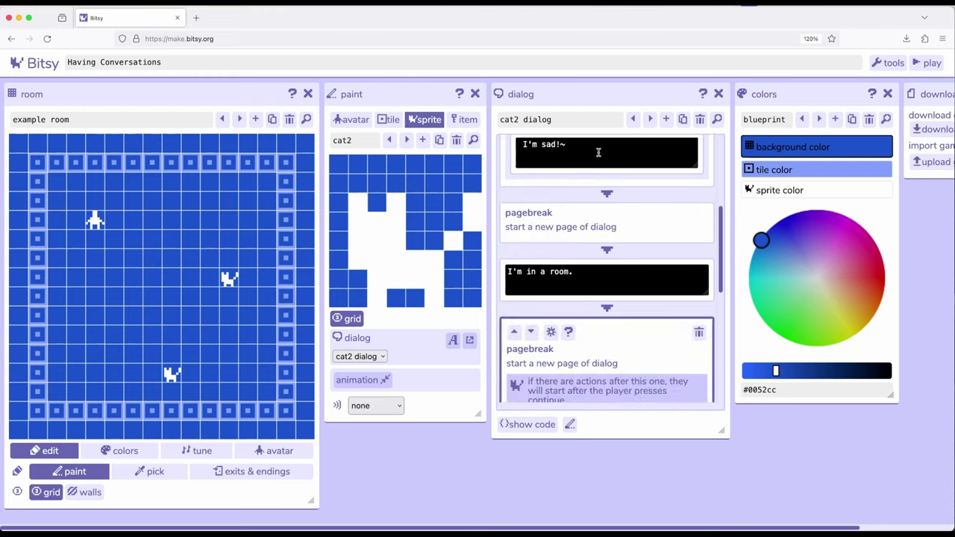
pyautogui.scroll(10, 596, 157)
pyautogui.scroll(-10, 597, 157)
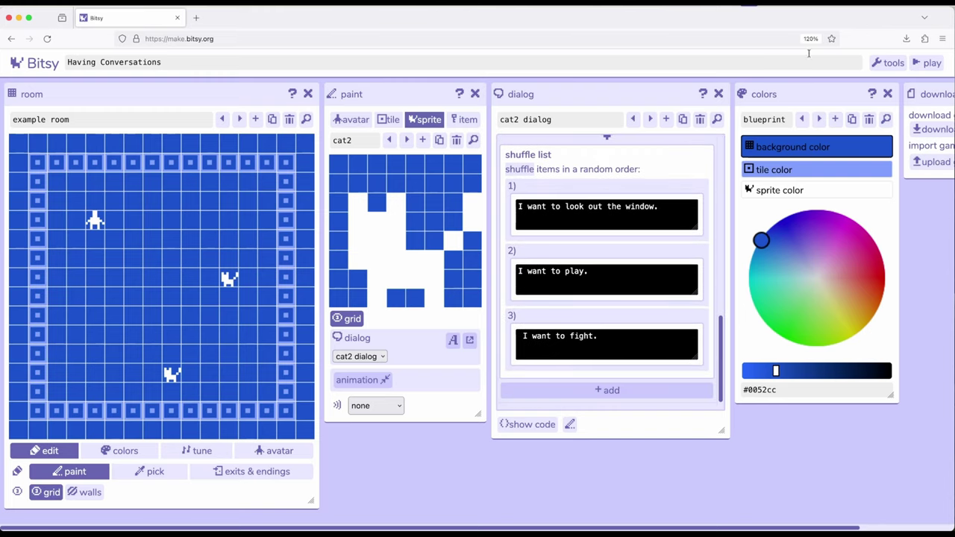
# Start the playtest and walk the avatar into the first cat to page through its dialog.
pyautogui.click(920, 64)
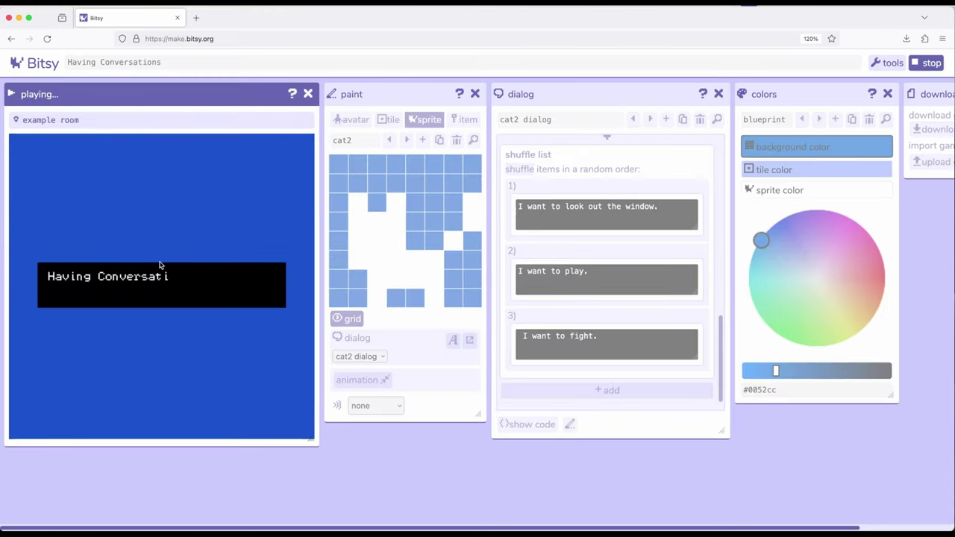
pyautogui.press('Right')
pyautogui.press('Right')
pyautogui.press('Right')
pyautogui.press('Right')
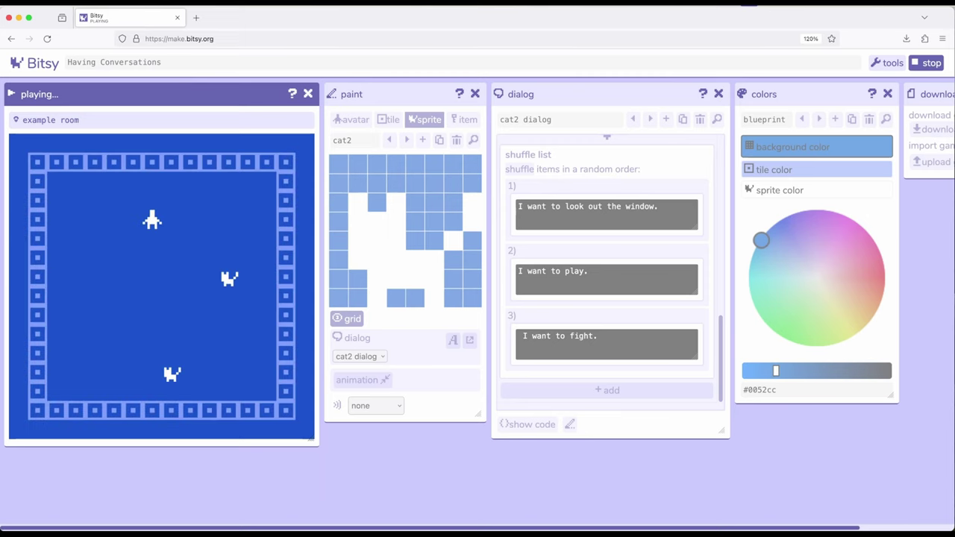
pyautogui.press('Right')
pyautogui.press('Right')
pyautogui.press('Down')
pyautogui.press('Down')
pyautogui.press('Down')
pyautogui.press('Right')
pyautogui.press('Right')
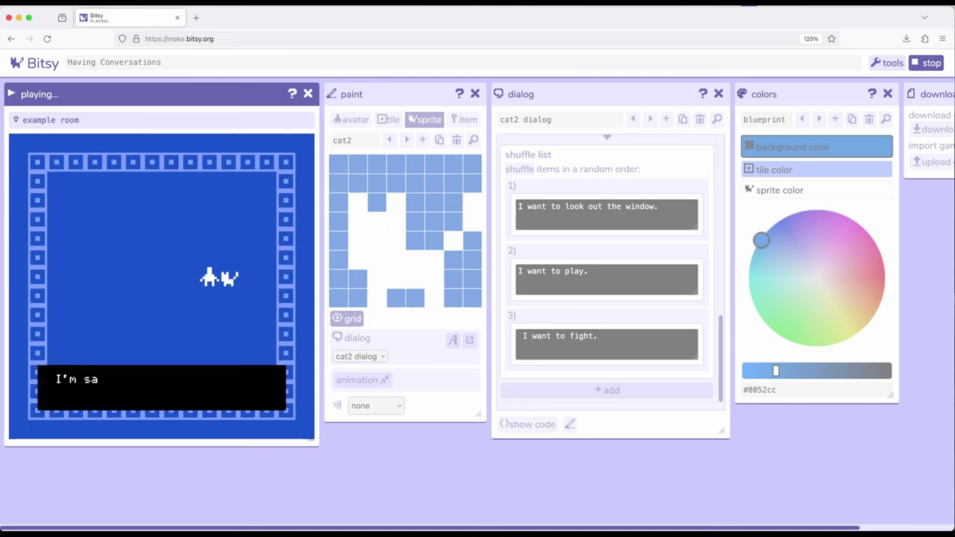
pyautogui.press('Right')
pyautogui.press('Right')
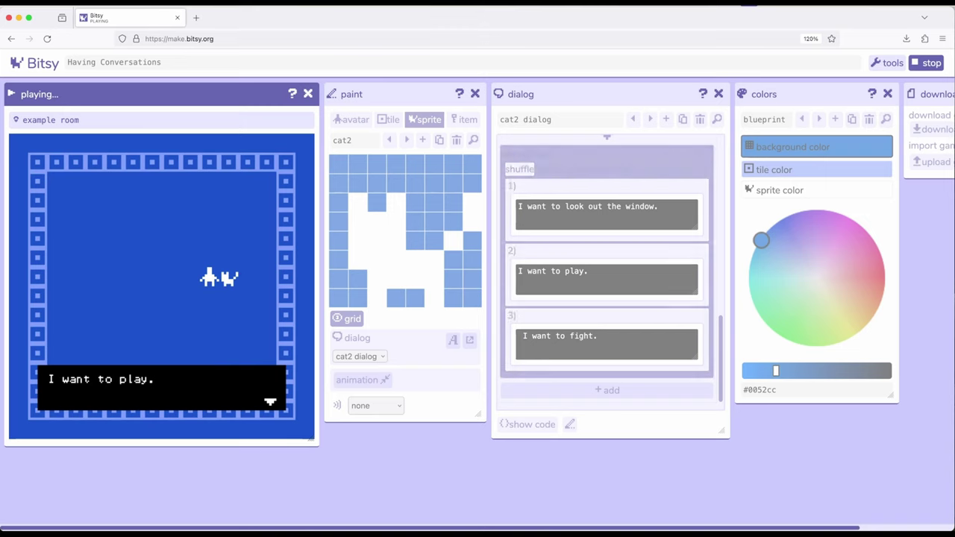
# Walk down to the bottom cat and read its 'I'm in a room.' and 'I want to play.' pages.
pyautogui.press('Right')
pyautogui.press('Left')
pyautogui.press('Left')
pyautogui.press('Left')
pyautogui.press('Left')
pyautogui.press('Down')
pyautogui.press('Down')
pyautogui.press('Down')
pyautogui.press('Down')
pyautogui.press('Down')
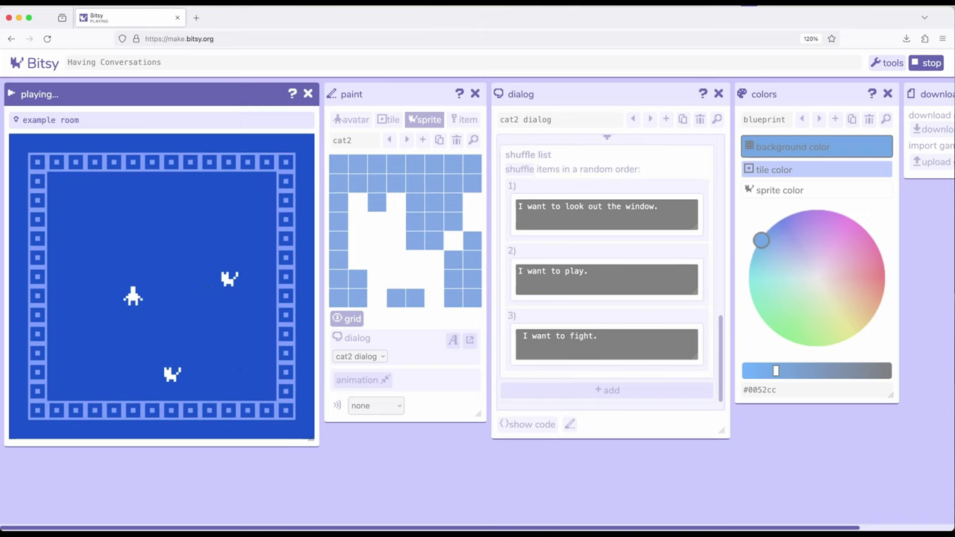
pyautogui.press('Right')
pyautogui.press('Right')
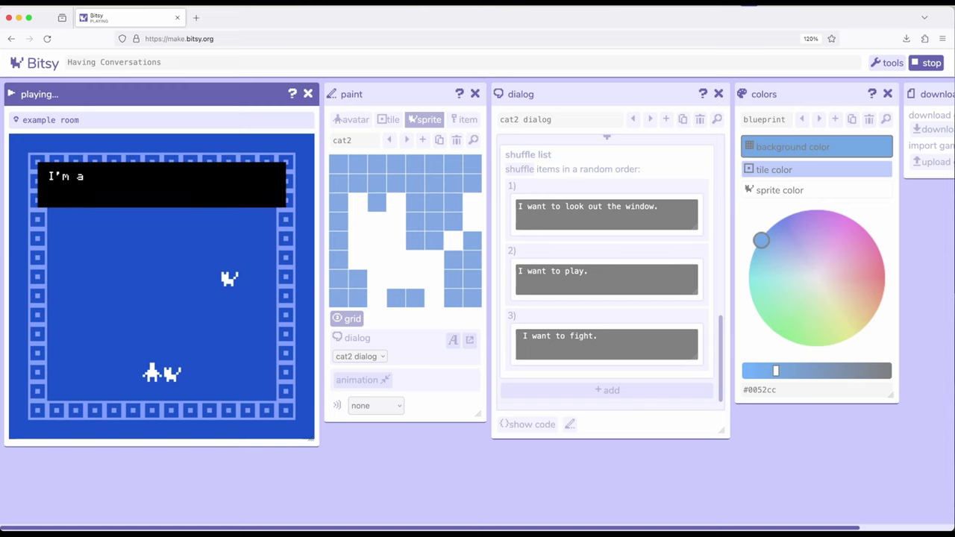
pyautogui.press('Right')
pyautogui.press('Up')
pyautogui.press('Up')
pyautogui.press('Up')
pyautogui.press('Up')
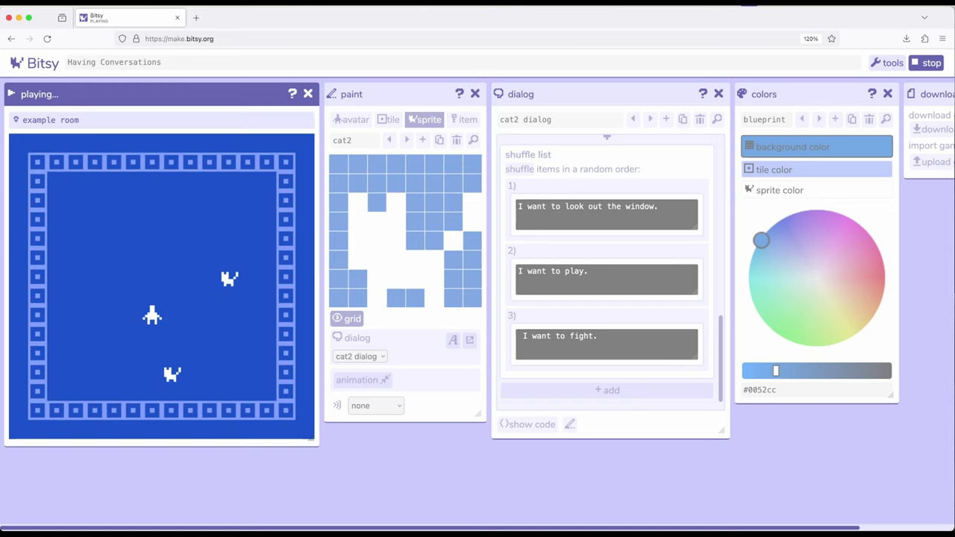
# Stop the playtest and review the cat2 dialog script in the dialog panel.
pyautogui.click(931, 66)
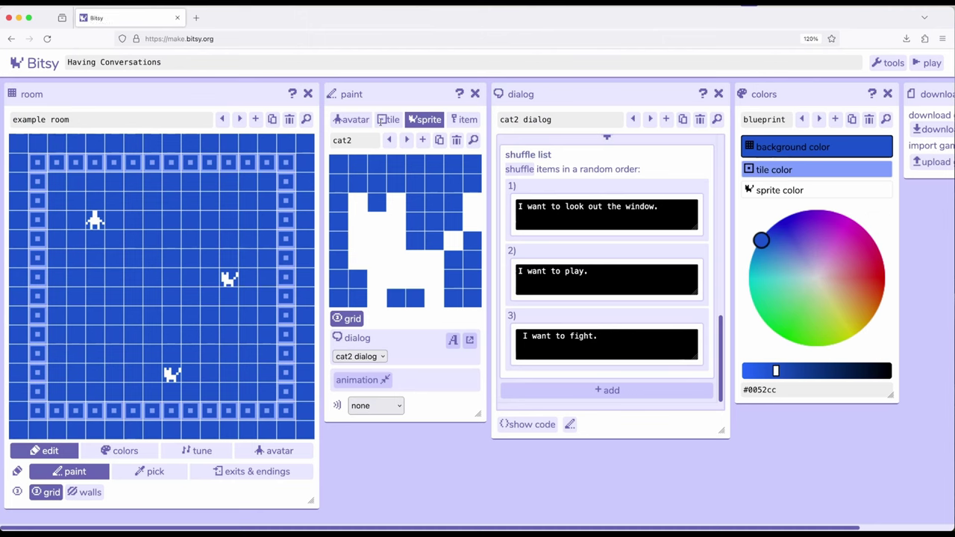
pyautogui.scroll(-2, 604, 97)
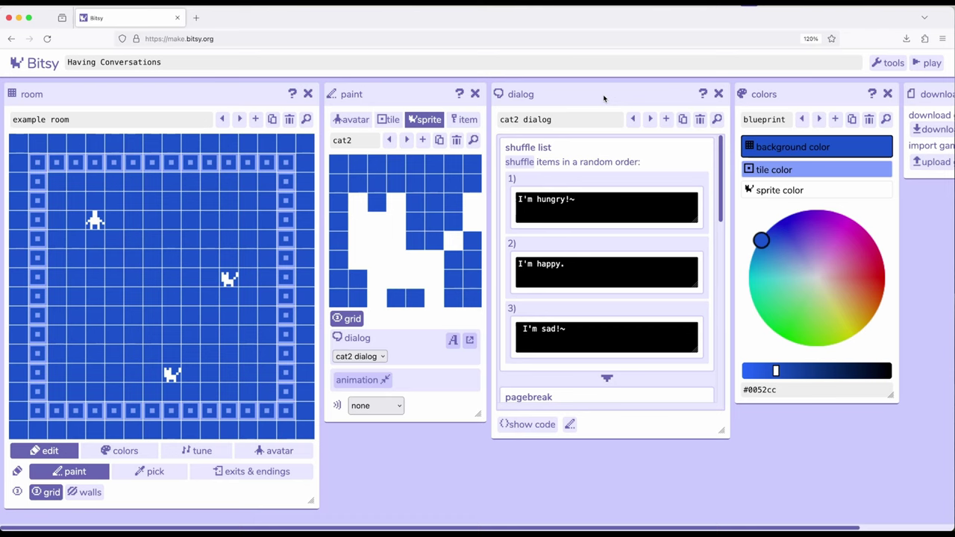
pyautogui.scroll(-5, 632, 190)
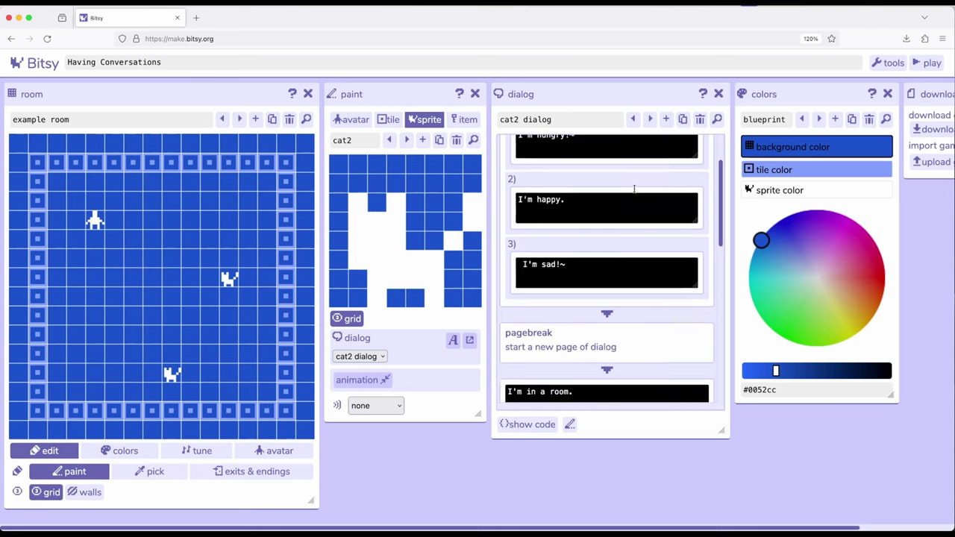
pyautogui.scroll(-6, 632, 191)
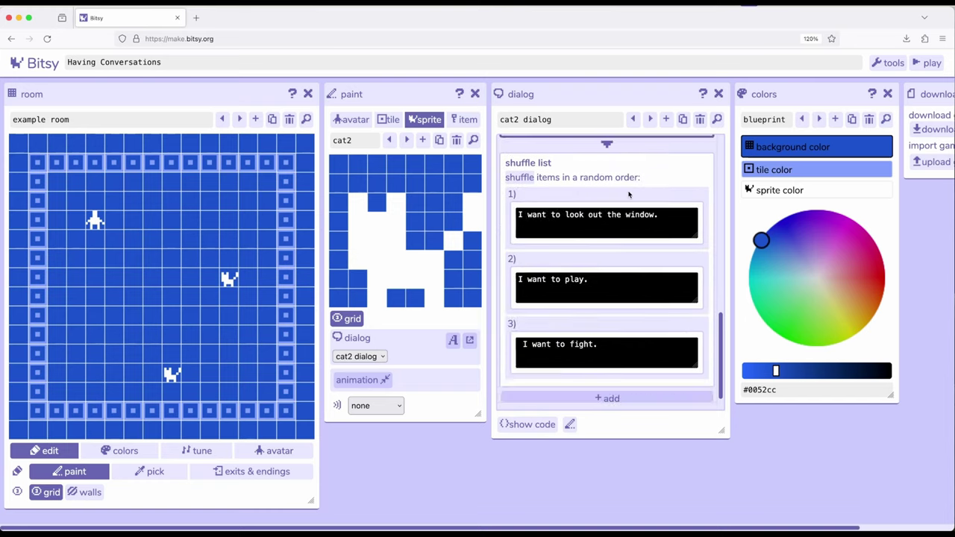
pyautogui.scroll(8, 624, 202)
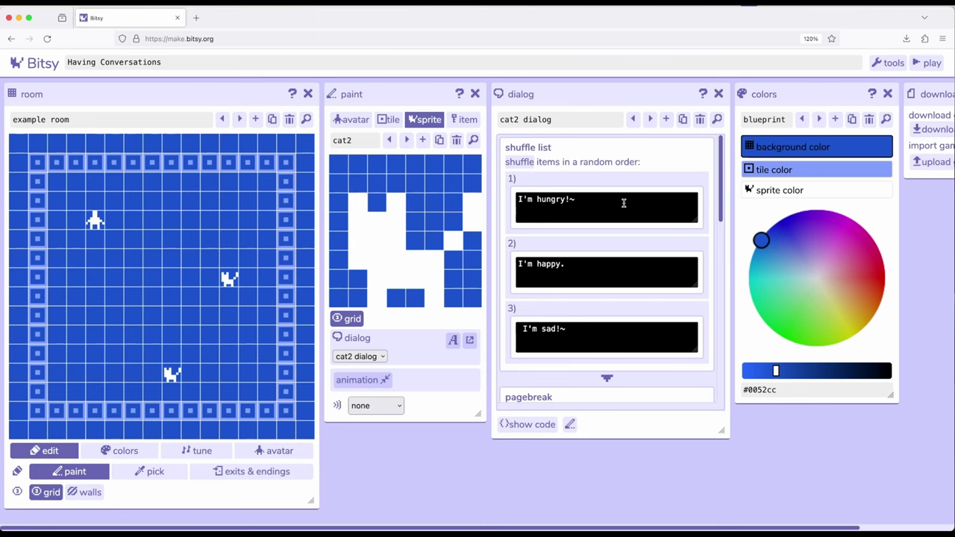
pyautogui.scroll(-8, 624, 202)
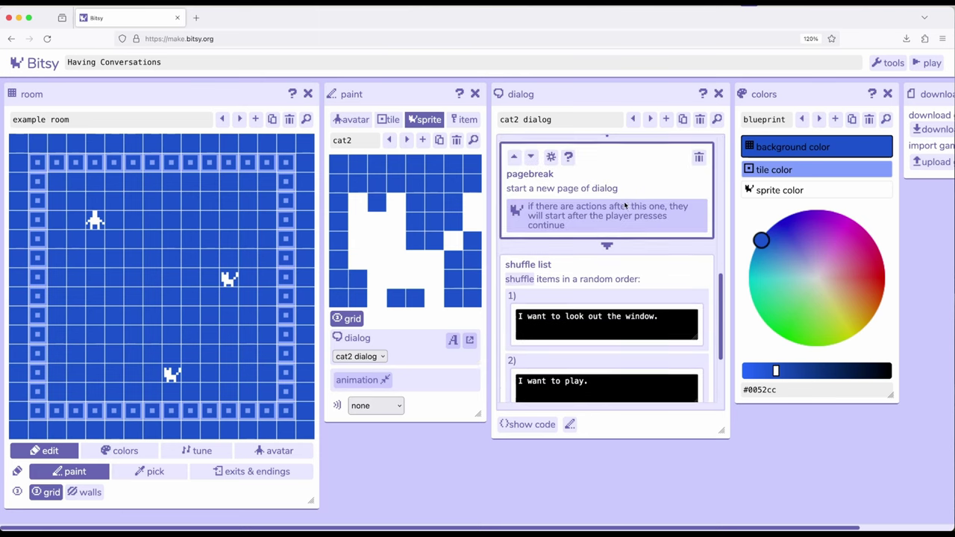
pyautogui.scroll(-3, 625, 206)
pyautogui.scroll(8, 620, 225)
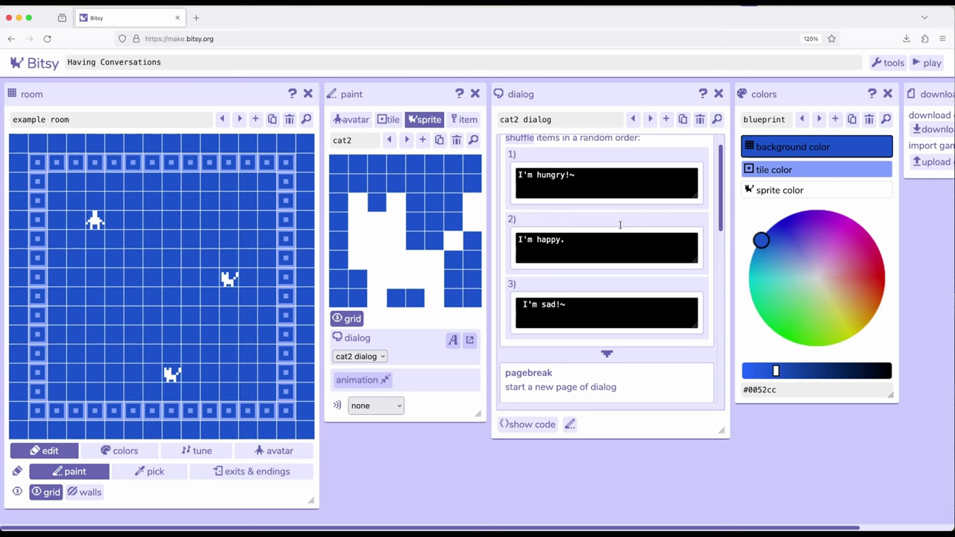
pyautogui.scroll(1, 620, 224)
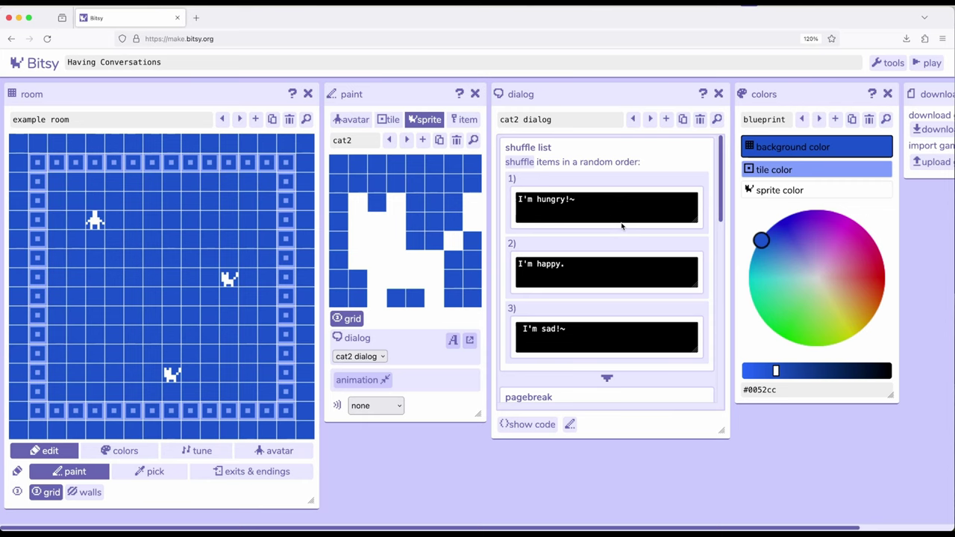
pyautogui.scroll(-5, 622, 225)
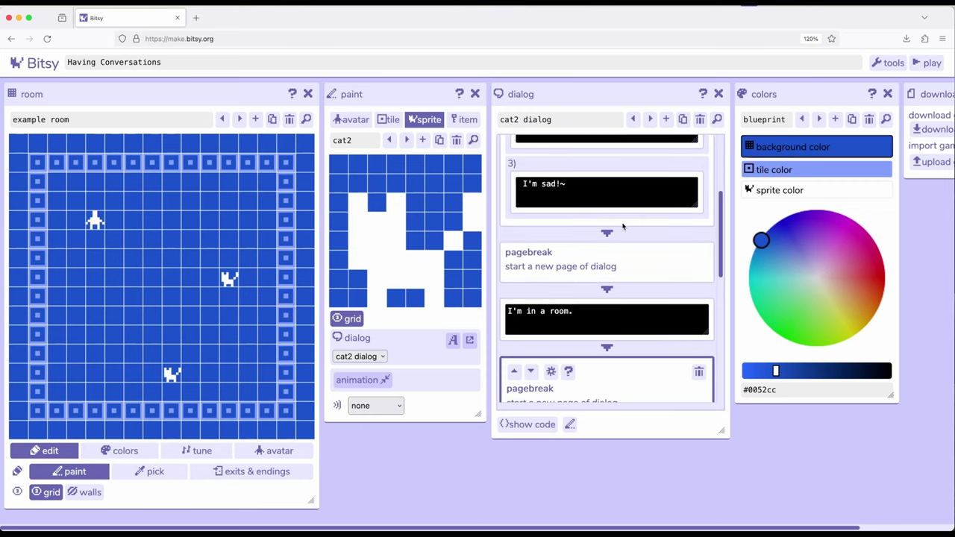
pyautogui.scroll(5, 623, 225)
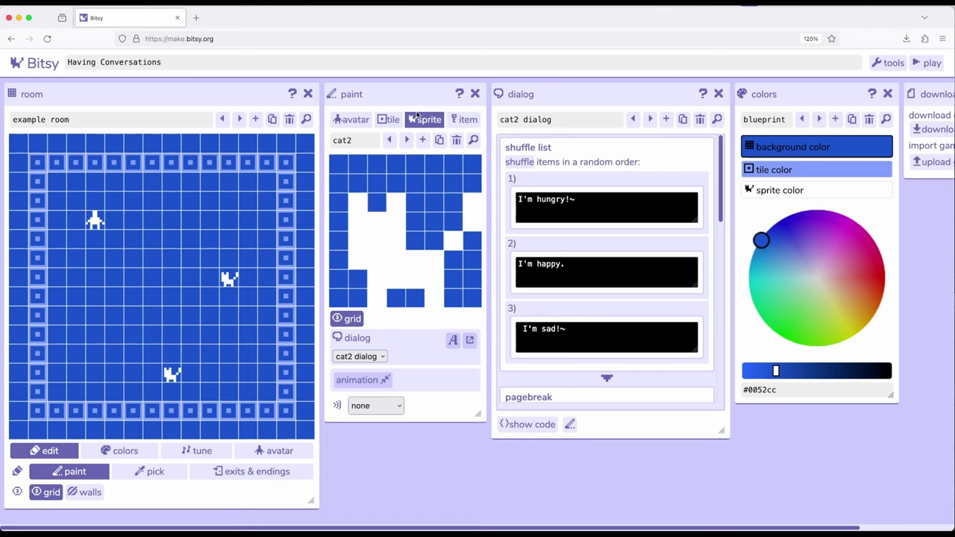
# Step back to the cat sprite, then return to cat2's dialog starting with its hungry/happy/sad shuffle list.
pyautogui.click(389, 141)
pyautogui.click(406, 140)
pyautogui.click(612, 93)
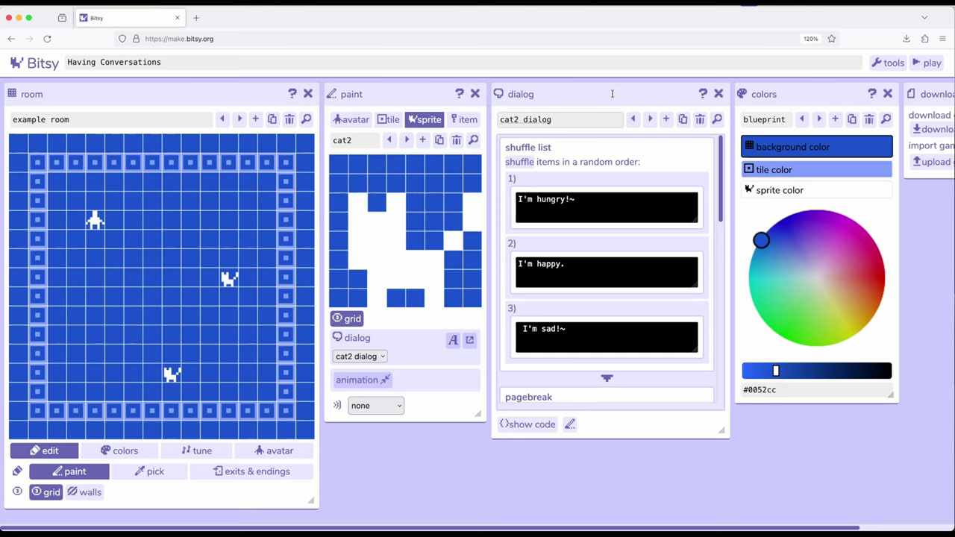